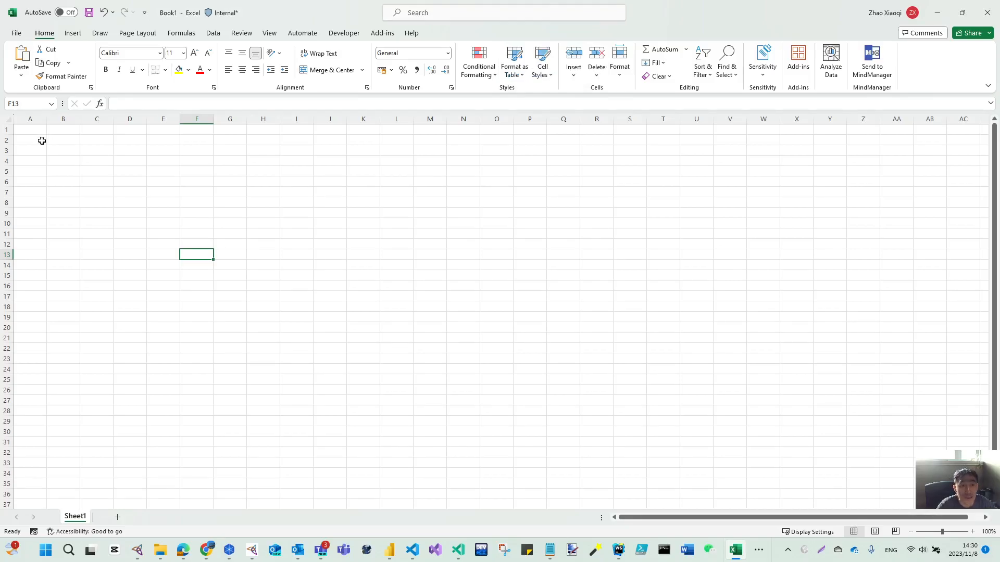
Step: Enter the header Number in A1 and the random-number formula =RAND()*10 in A2
{"action": "left_click", "coordinate": [18, 134]}
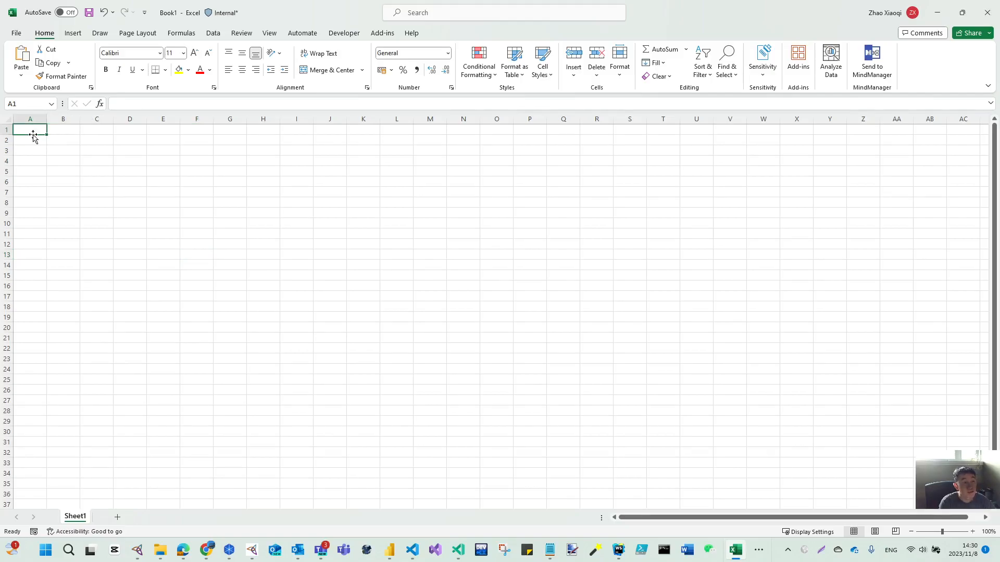
{"action": "type", "text": "Number"}
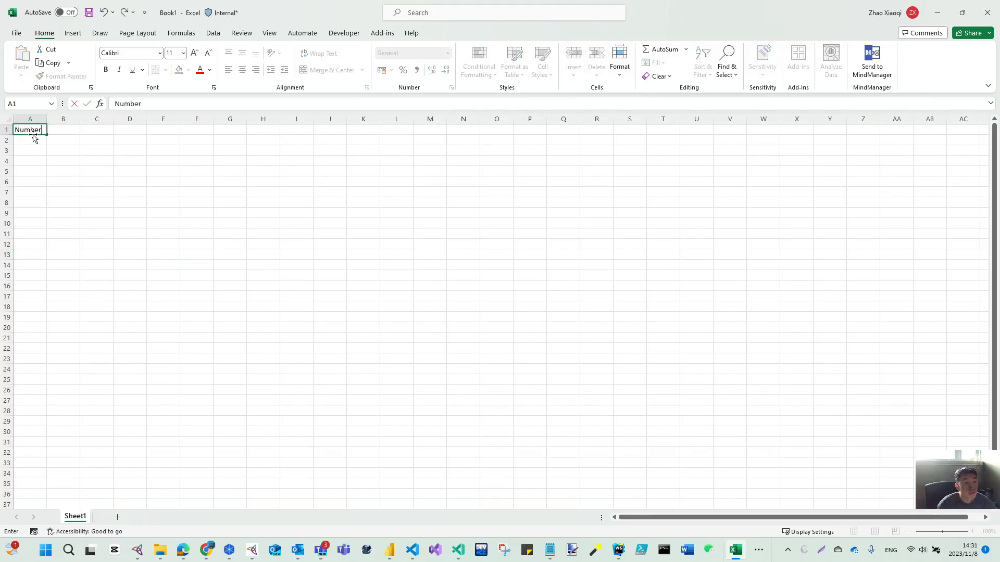
{"action": "key", "text": "Return"}
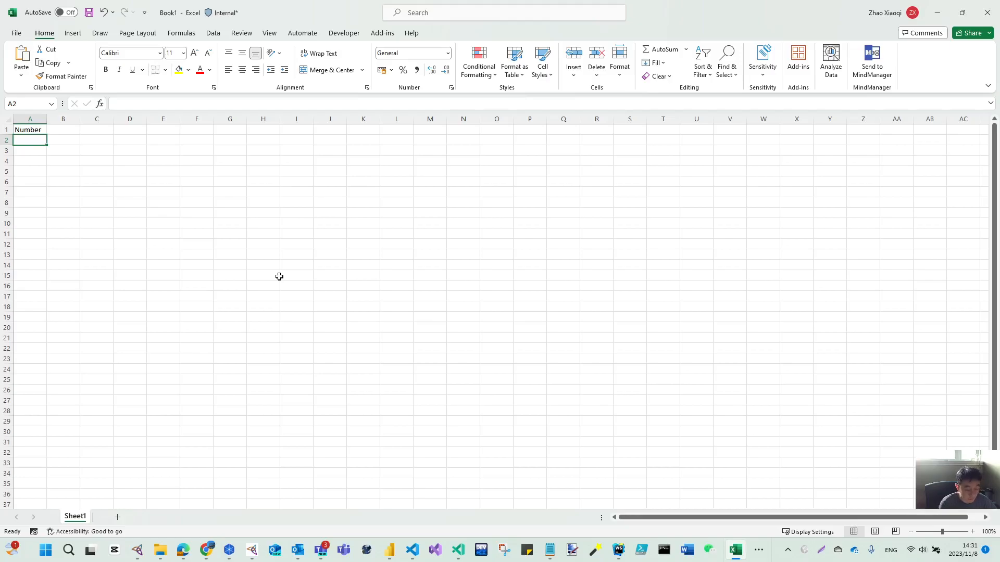
{"action": "type", "text": "="}
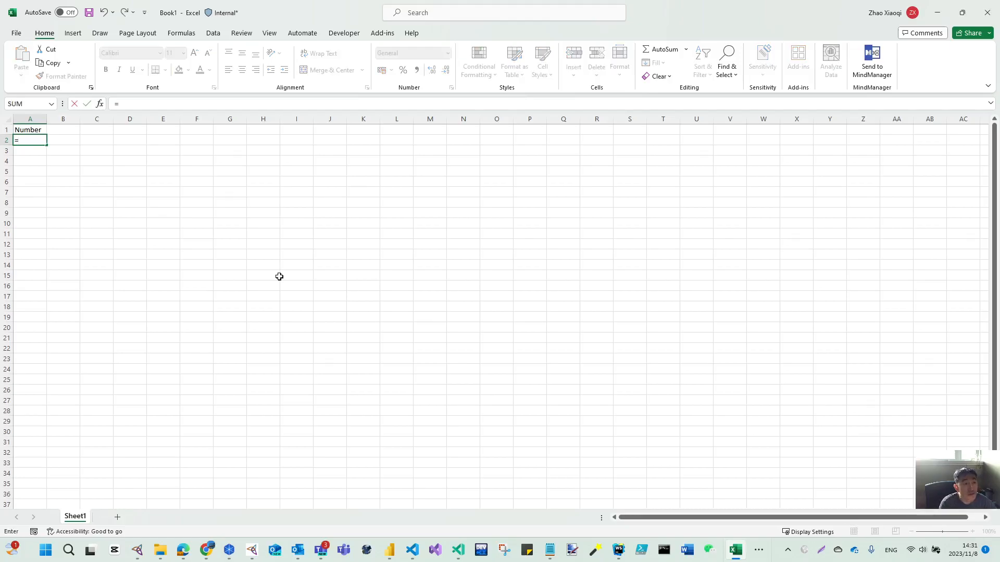
{"action": "type", "text": "rand("}
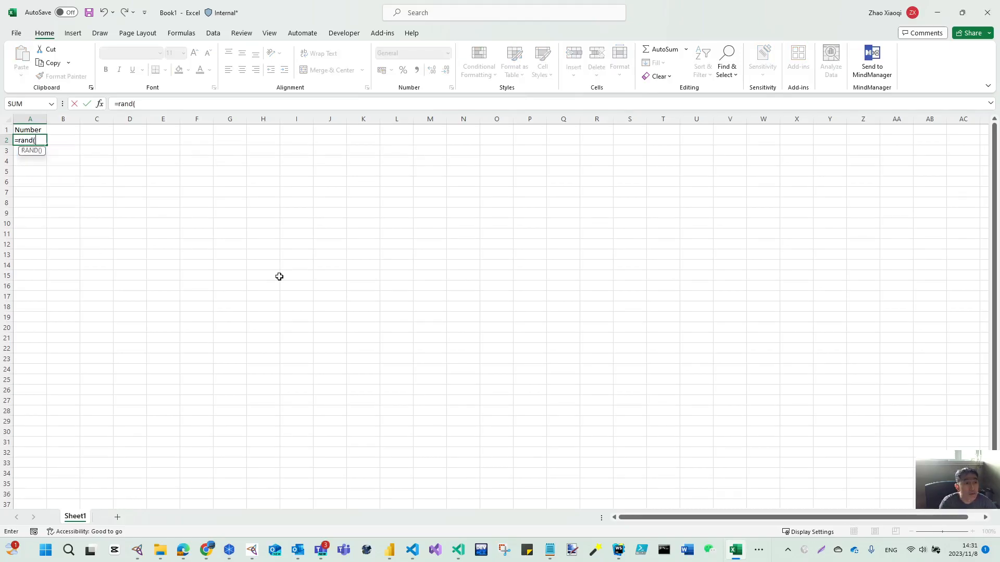
{"action": "type", "text": ")*10"}
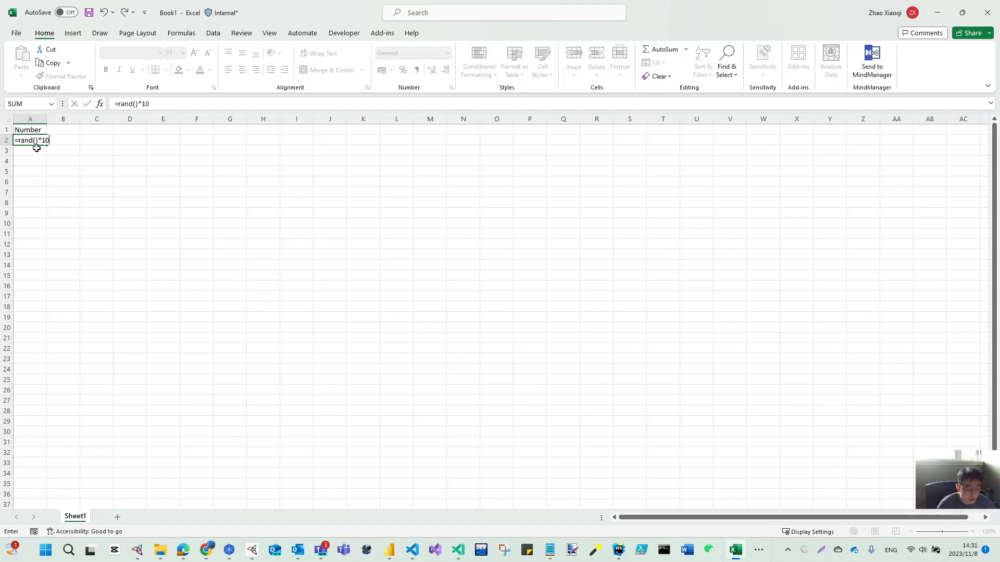
{"action": "key", "text": "Return"}
Step: Round the random number in A2 to zero decimals by changing its formula to =ROUND(RAND()*10,0)
{"action": "left_click", "coordinate": [21, 139]}
{"action": "left_click", "coordinate": [120, 104]}
{"action": "type", "text": "round("}
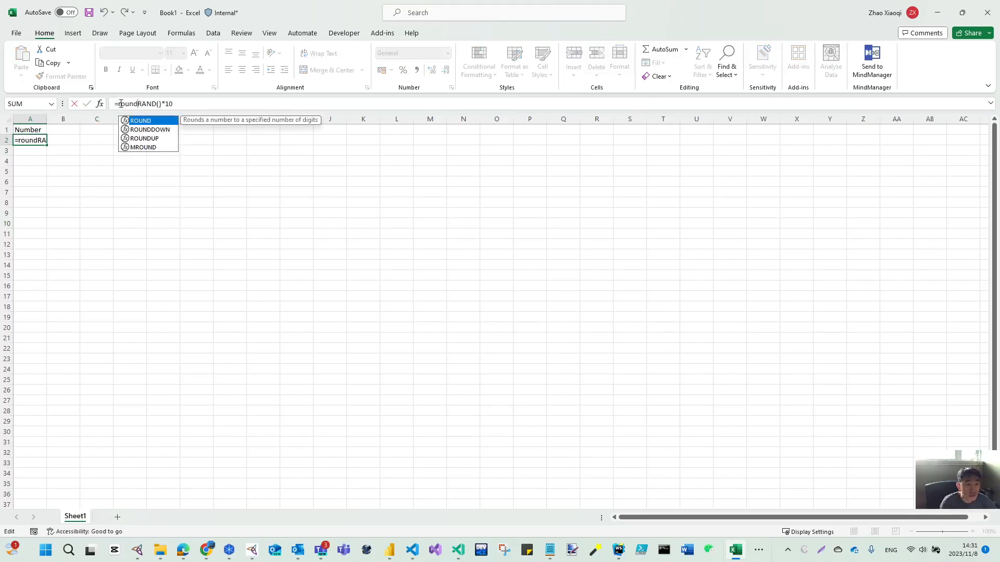
{"action": "type", "text": ","}
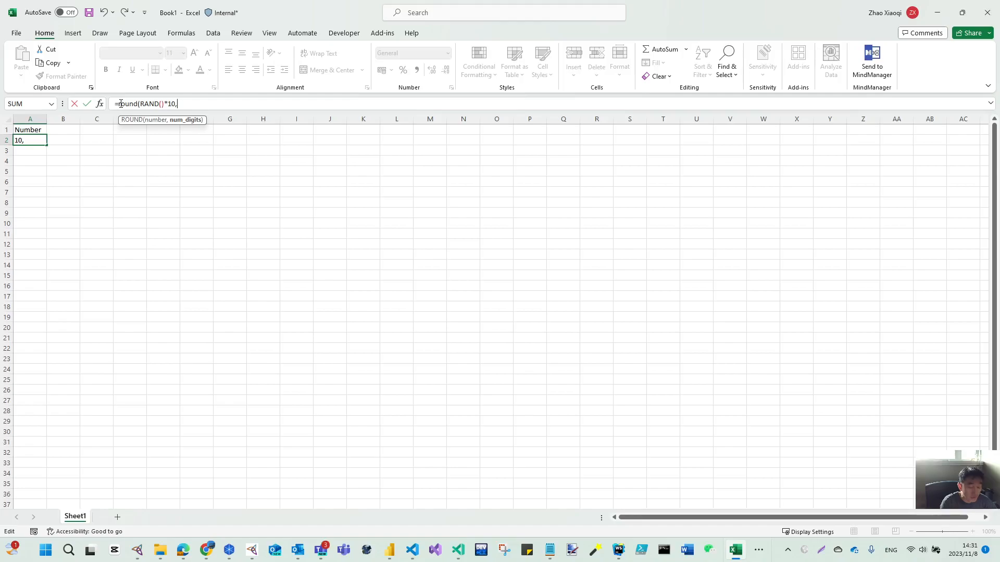
{"action": "type", "text": "0)"}
{"action": "key", "text": "Return"}
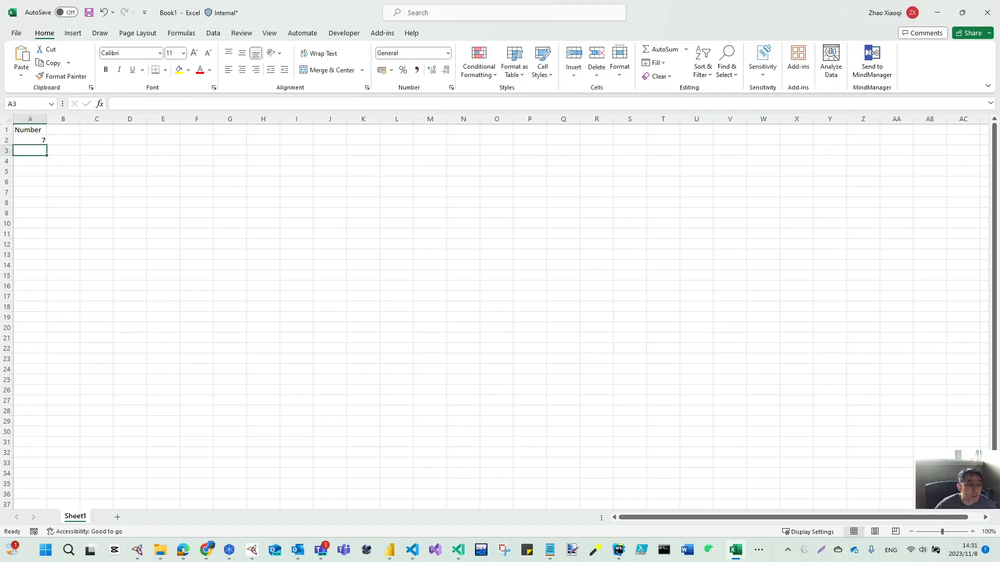
Step: Center the contents of column A and fill the A2 formula down to A30
{"action": "left_click", "coordinate": [30, 119]}
{"action": "left_click", "coordinate": [242, 69]}
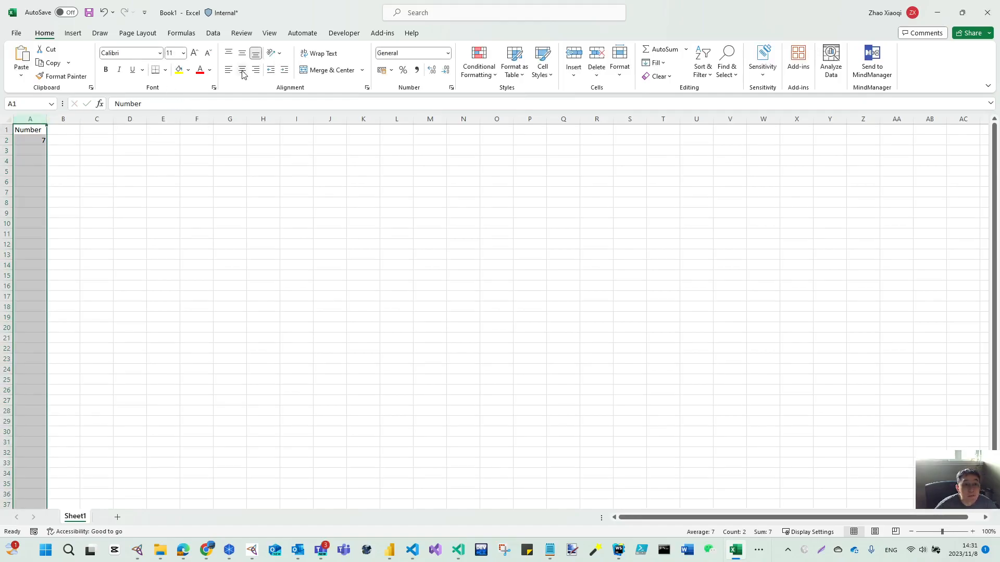
{"action": "left_click", "coordinate": [30, 140]}
{"action": "mouse_move", "coordinate": [46, 145]}
{"action": "left_mouse_down"}
{"action": "mouse_move", "coordinate": [48, 435]}
{"action": "mouse_move", "coordinate": [39, 130]}
{"action": "left_mouse_up"}
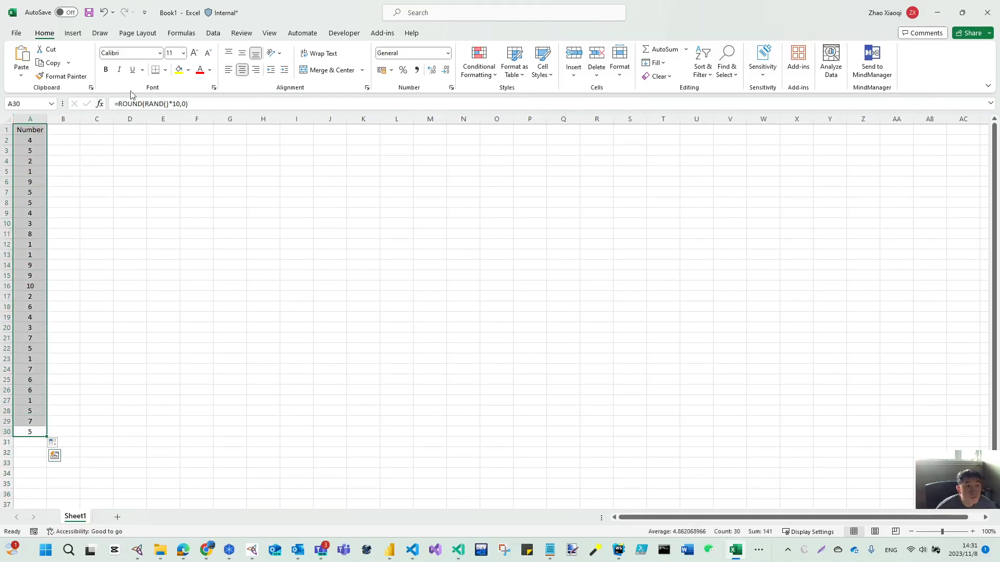
Step: Apply all borders to the Number column range A1:A30
{"action": "left_click", "coordinate": [165, 70]}
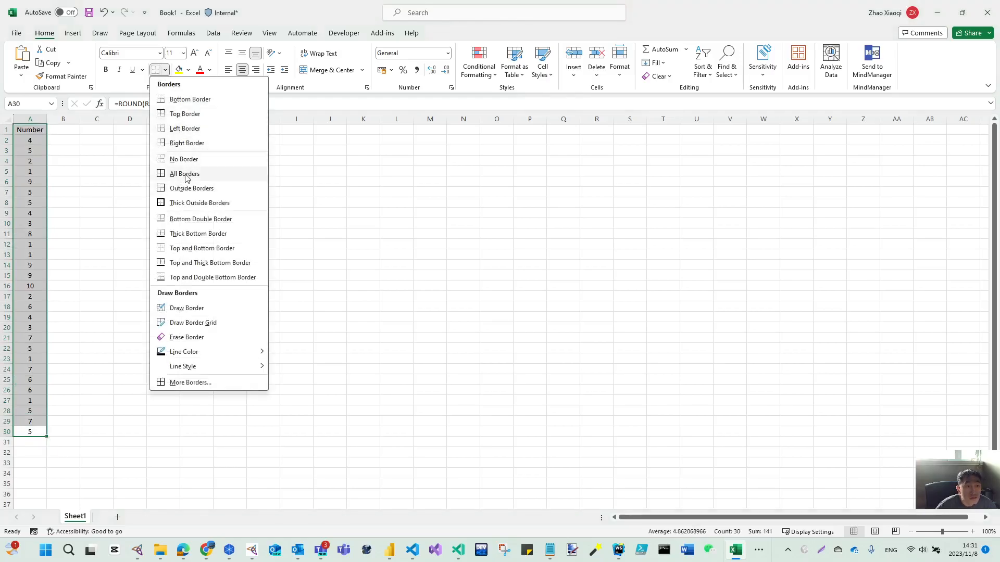
{"action": "left_click", "coordinate": [185, 174]}
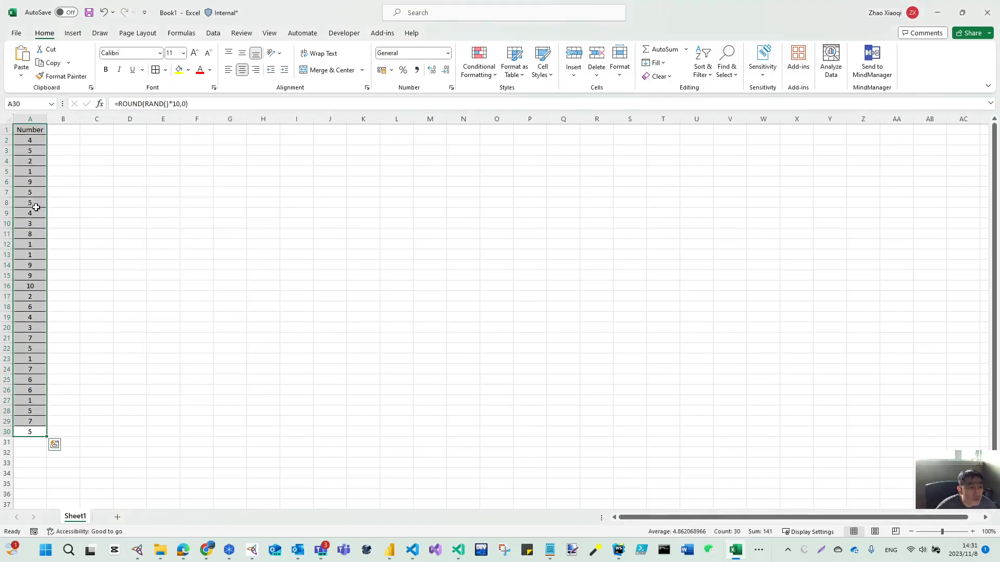
{"action": "left_click", "coordinate": [35, 181]}
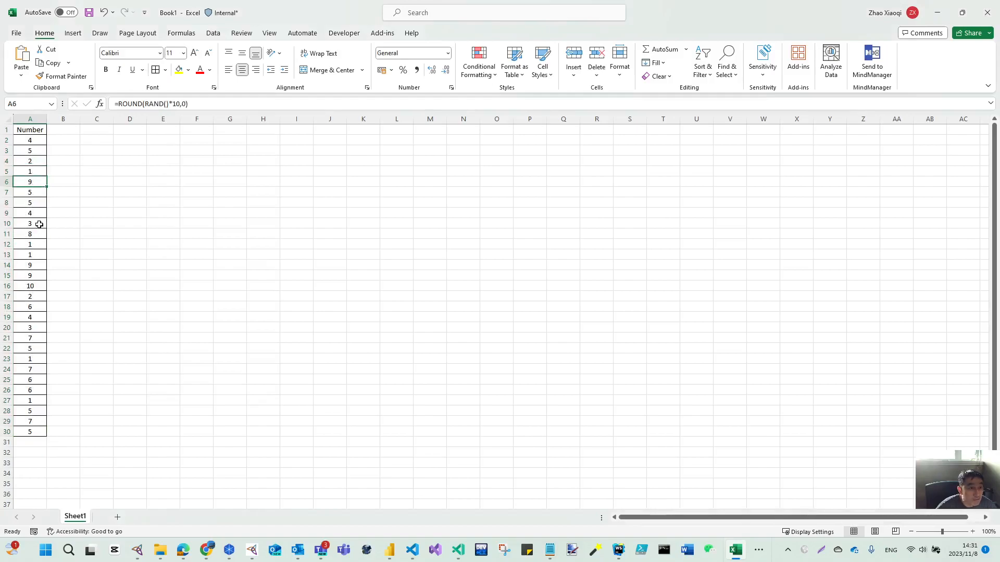
{"action": "left_click", "coordinate": [37, 274]}
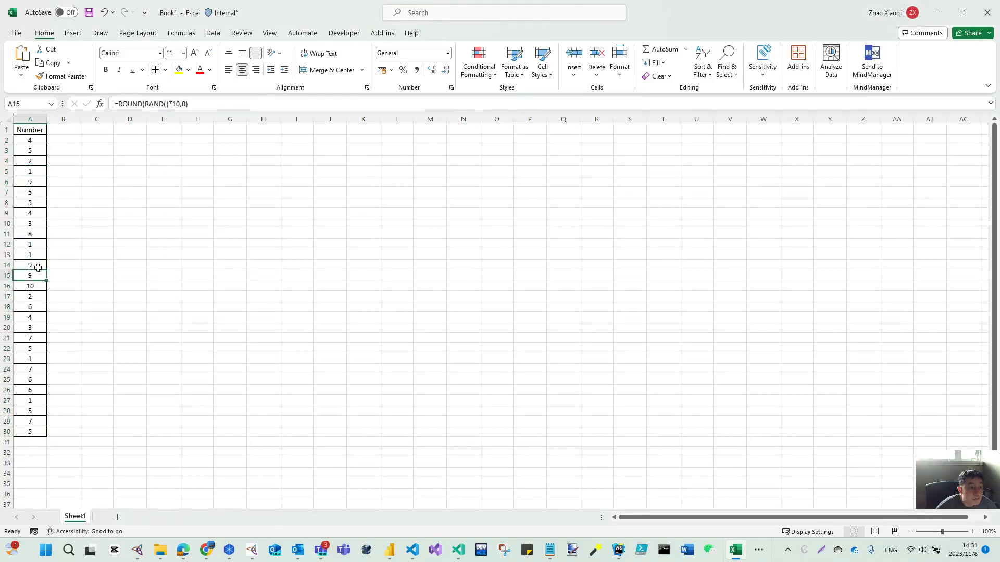
Step: Count the numbers in column A by entering =COUNT(A2:A30) in C1
{"action": "left_click", "coordinate": [93, 130]}
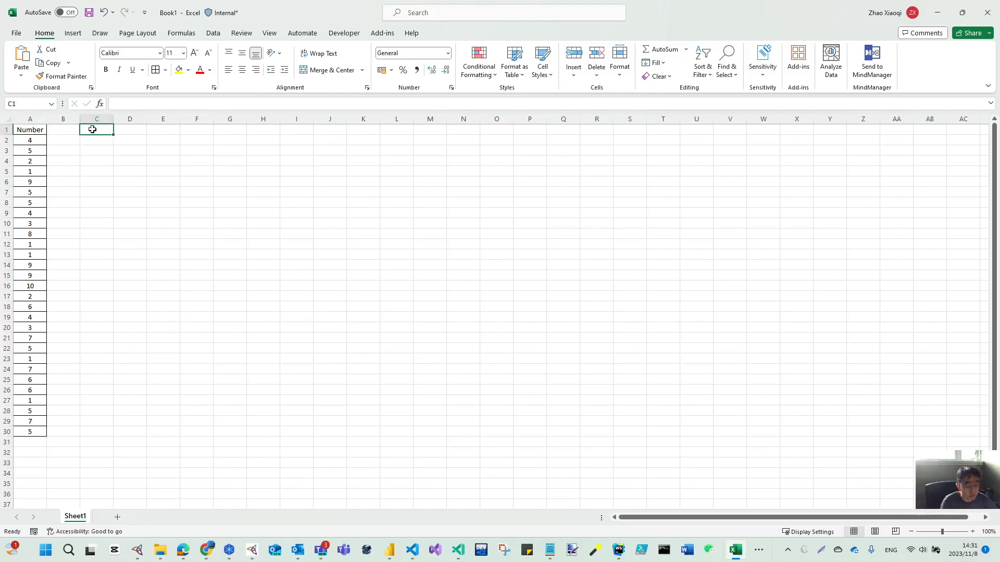
{"action": "type", "text": "=count"}
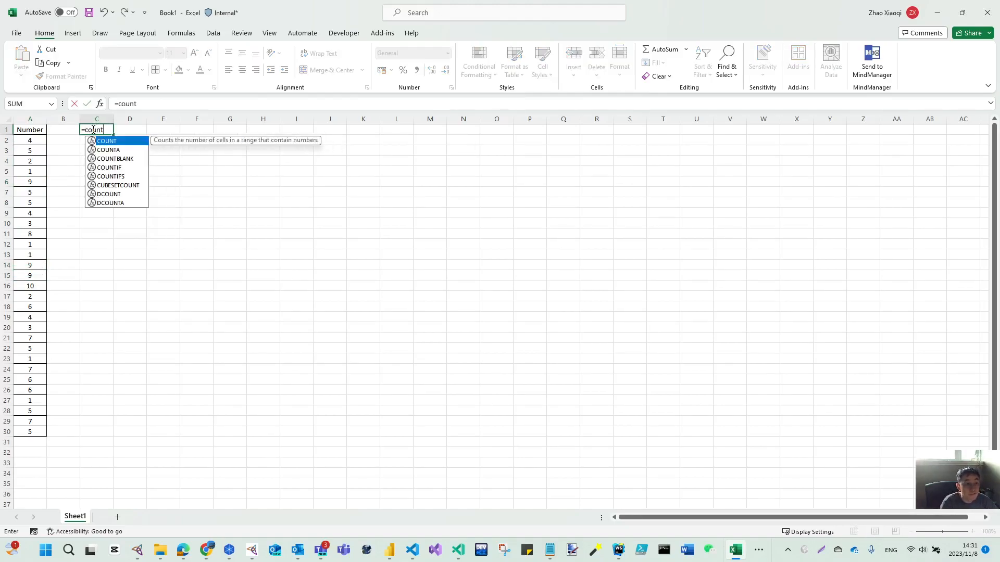
{"action": "type", "text": "("}
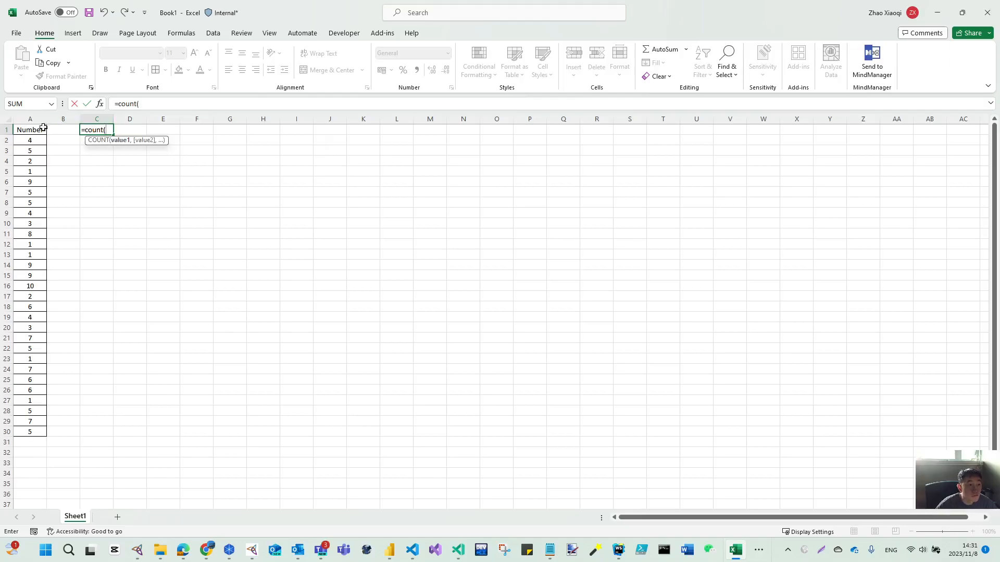
{"action": "left_click_drag", "start_coordinate": [32, 137], "coordinate": [38, 433]}
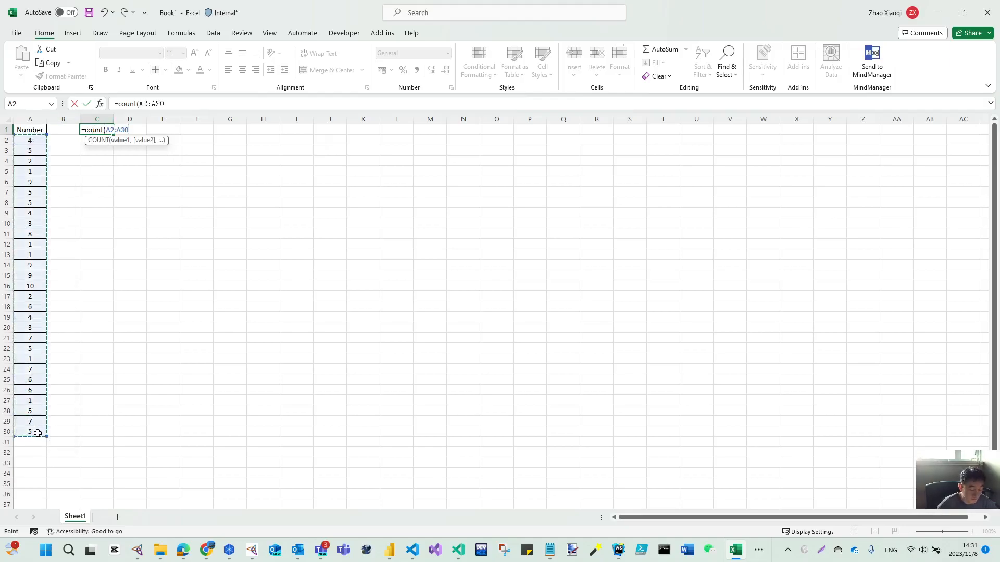
{"action": "key", "text": "Return"}
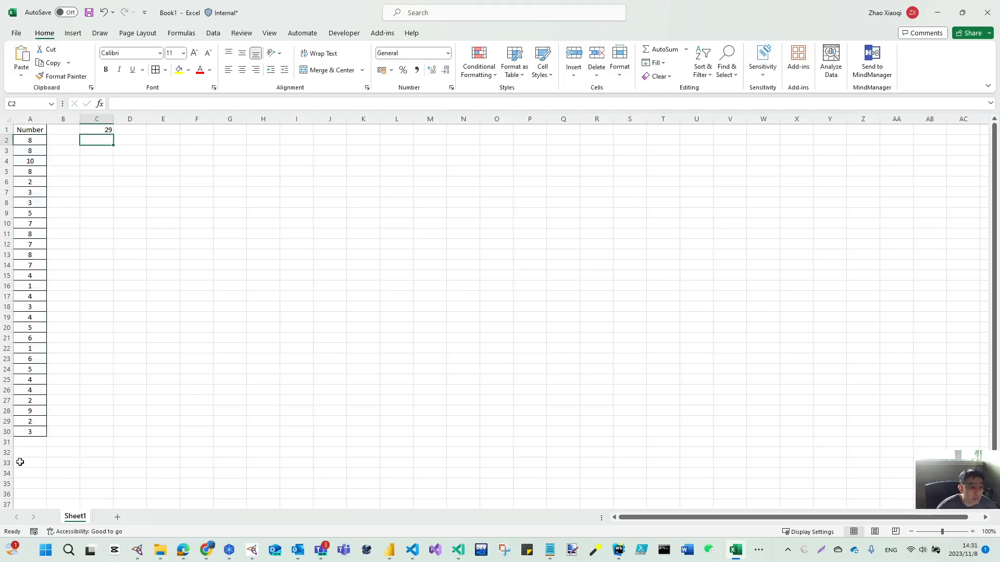
Step: Fill the random numbers down to A31 and extend the COUNT range in C1 to A2:A31
{"action": "left_click", "coordinate": [41, 435]}
{"action": "left_click_drag", "start_coordinate": [47, 438], "coordinate": [47, 449]}
{"action": "left_click", "coordinate": [103, 130]}
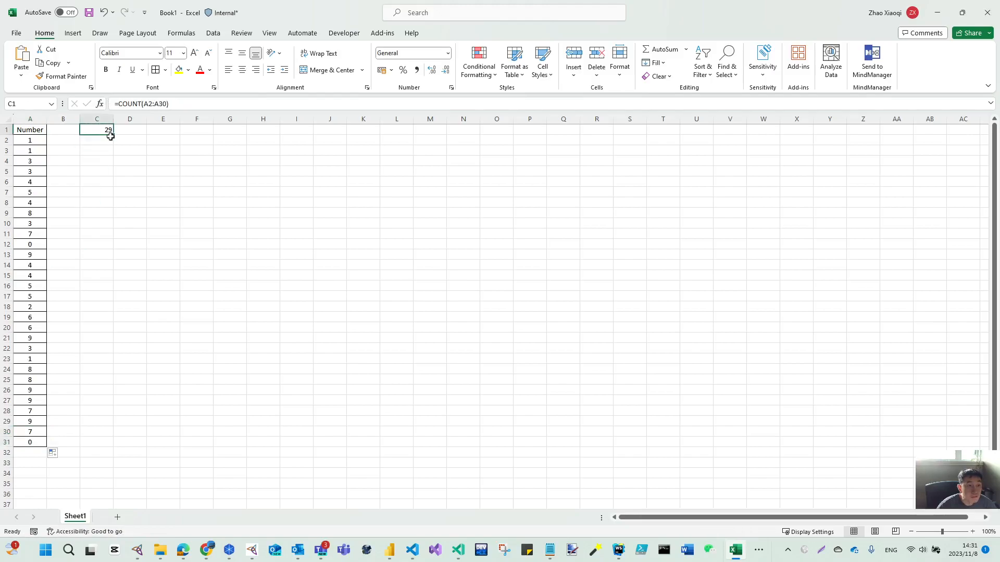
{"action": "double_click", "coordinate": [102, 130]}
{"action": "left_click_drag", "start_coordinate": [47, 437], "coordinate": [47, 445]}
{"action": "key", "text": "Return"}
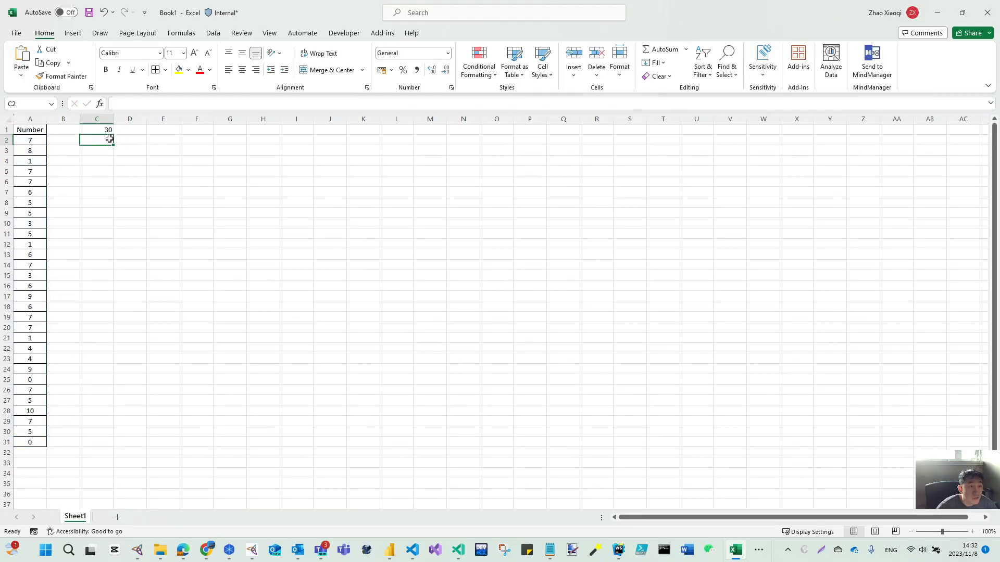
Step: Count the distinct numbers by entering =COUNT(UNIQUE(A2:A31)) in D1
{"action": "left_click", "coordinate": [129, 129]}
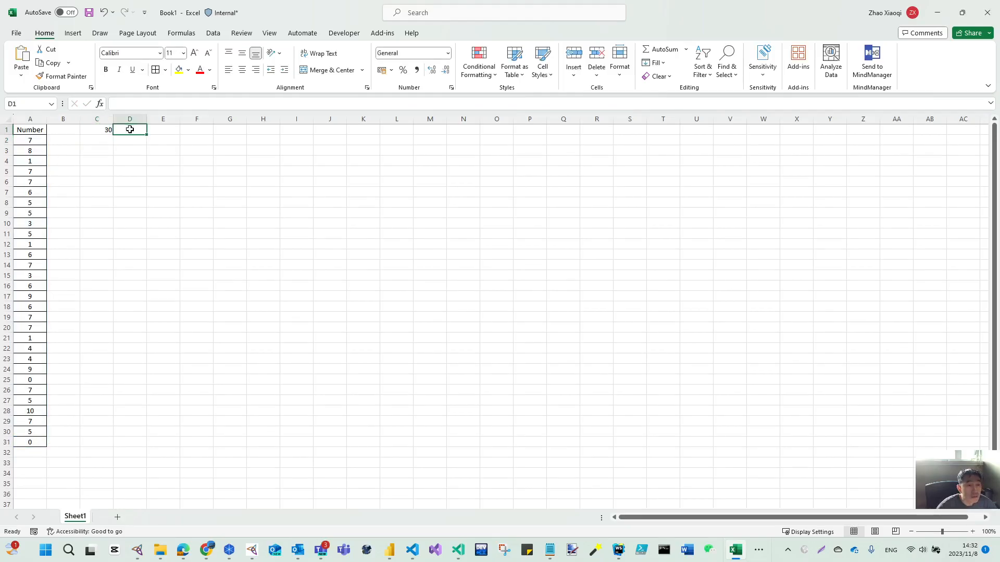
{"action": "type", "text": "="}
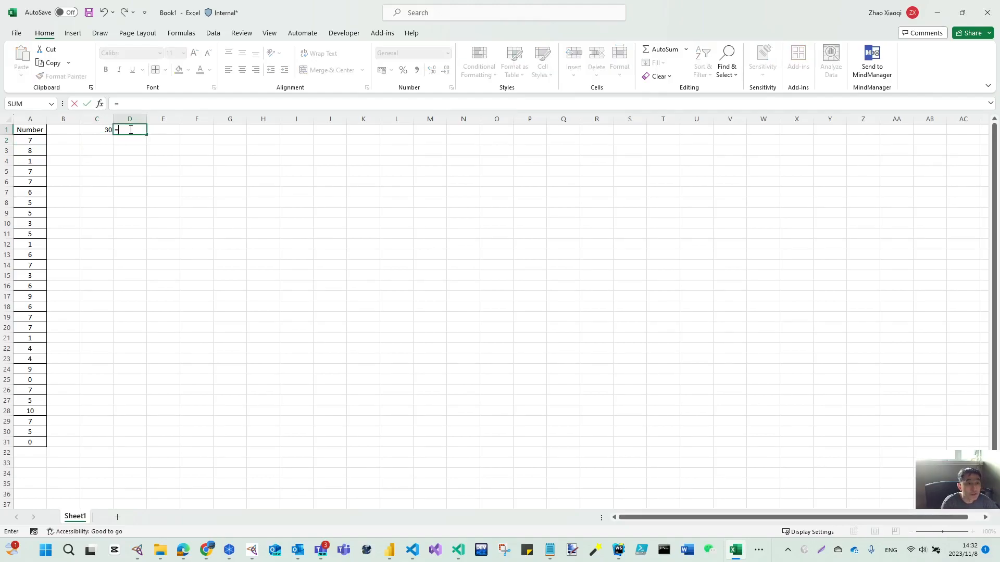
{"action": "type", "text": "count(uni"}
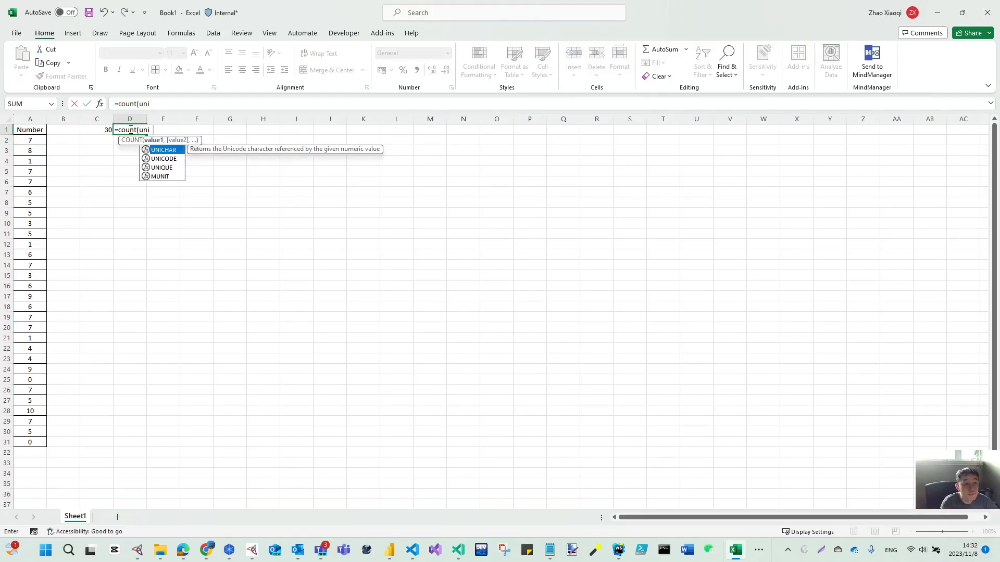
{"action": "type", "text": "qui("}
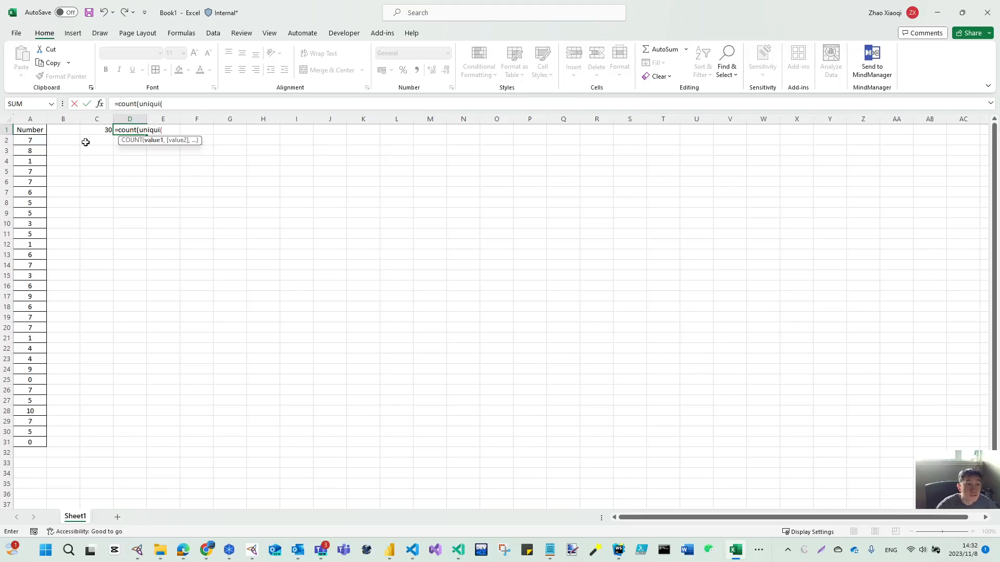
{"action": "key", "text": "BackSpace"}
{"action": "key", "text": "BackSpace"}
{"action": "type", "text": "e("}
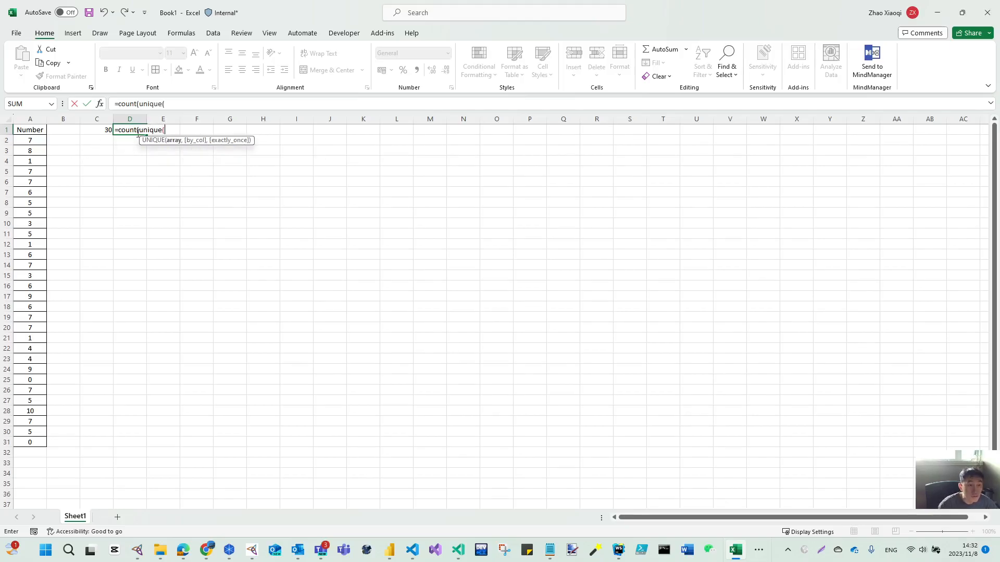
{"action": "left_click_drag", "start_coordinate": [30, 139], "coordinate": [42, 438]}
{"action": "type", "text": "))"}
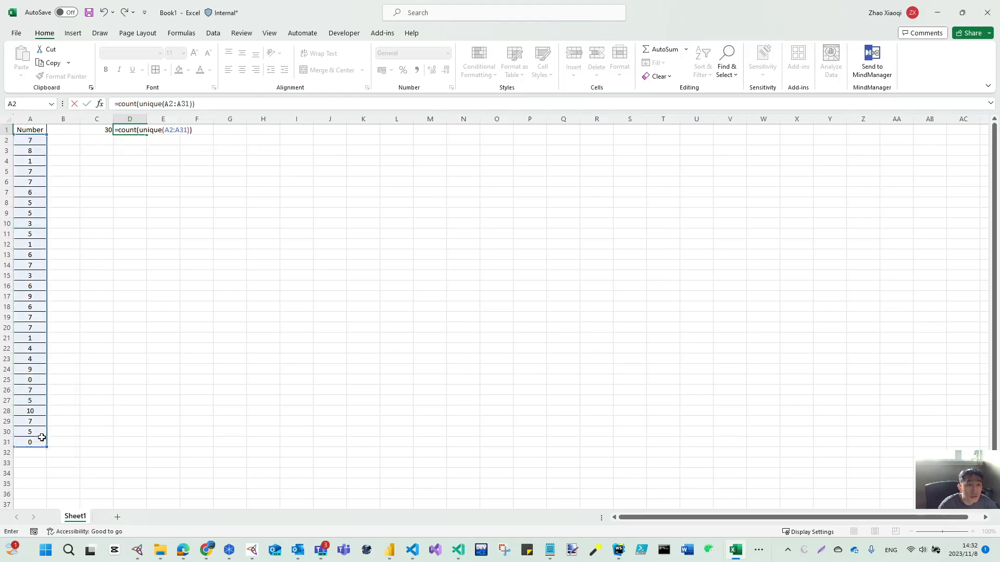
{"action": "key", "text": "Return"}
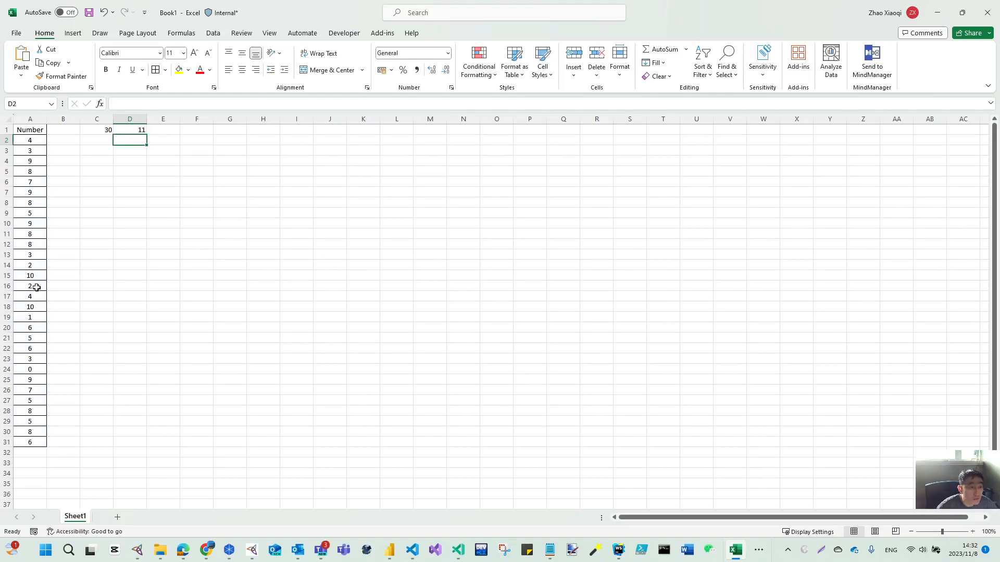
Step: Count the non-empty cells of the Number list by entering =COUNTA(A2:A31) in C2
{"action": "left_click", "coordinate": [96, 141]}
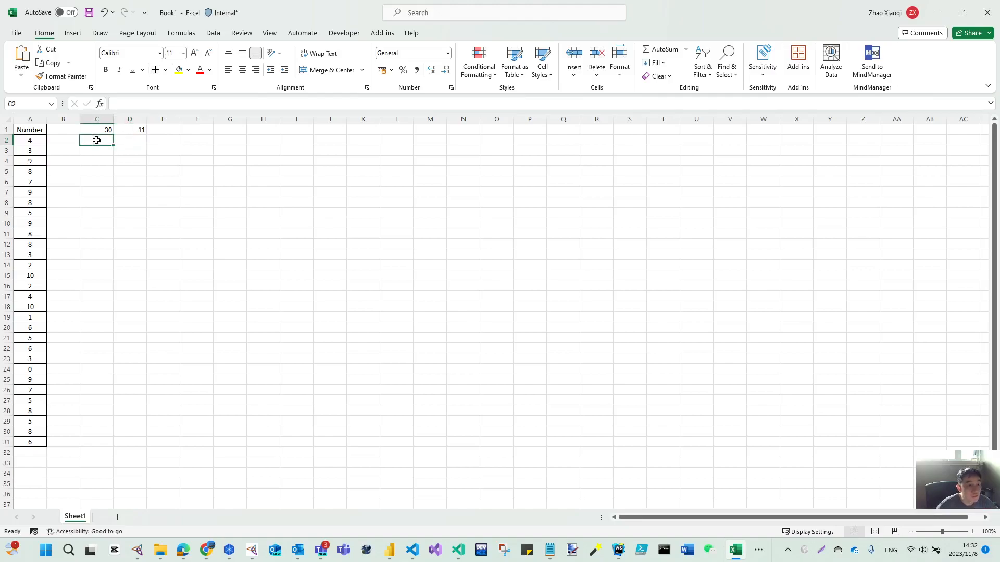
{"action": "type", "text": "="}
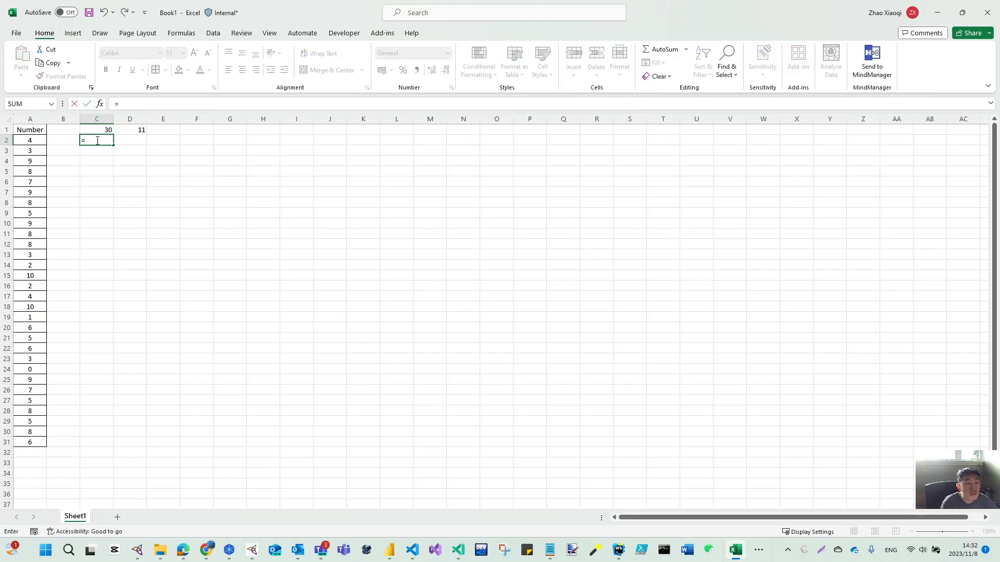
{"action": "type", "text": "counta"}
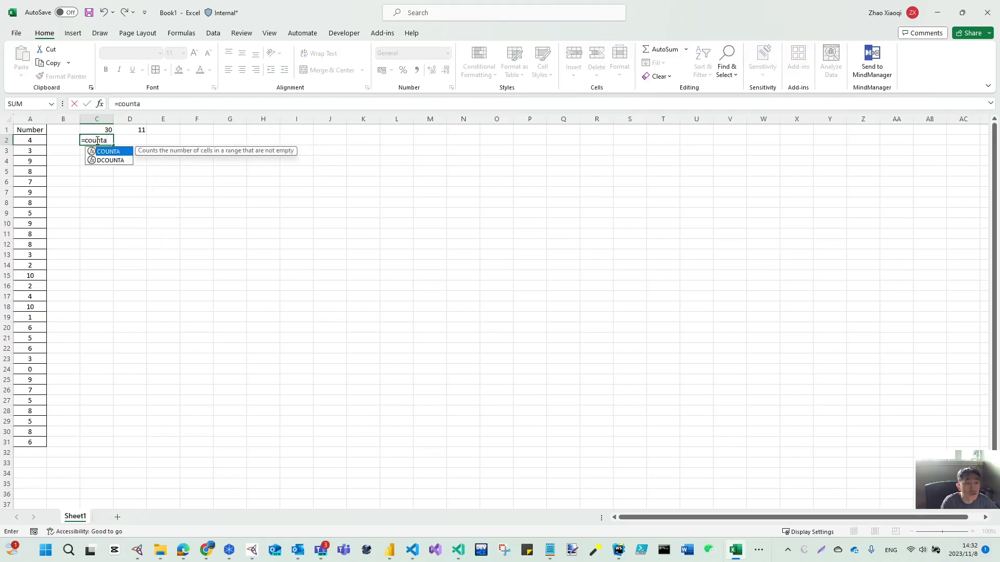
{"action": "type", "text": "("}
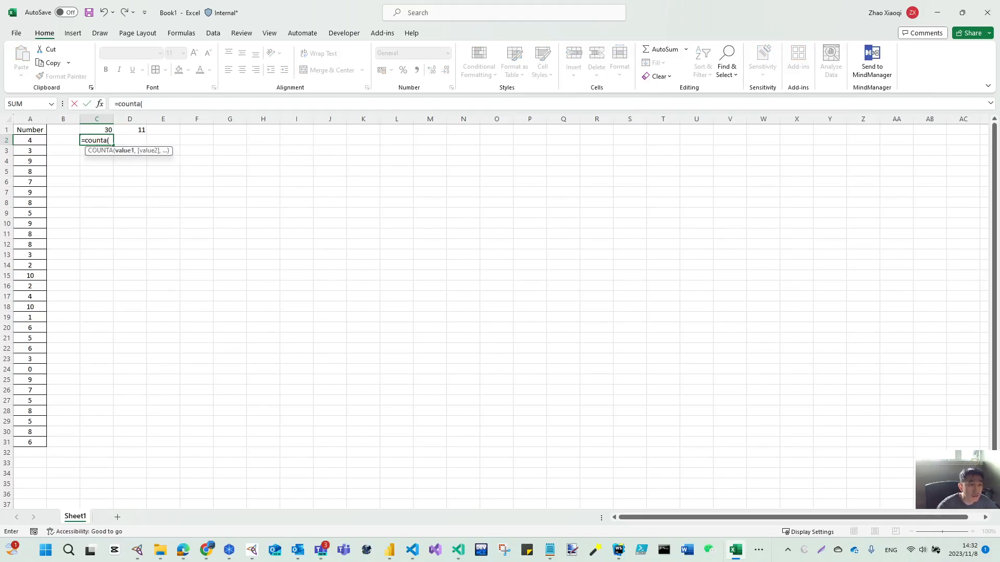
{"action": "left_click_drag", "start_coordinate": [29, 139], "coordinate": [24, 441]}
{"action": "type", "text": ")"}
{"action": "key", "text": "Return"}
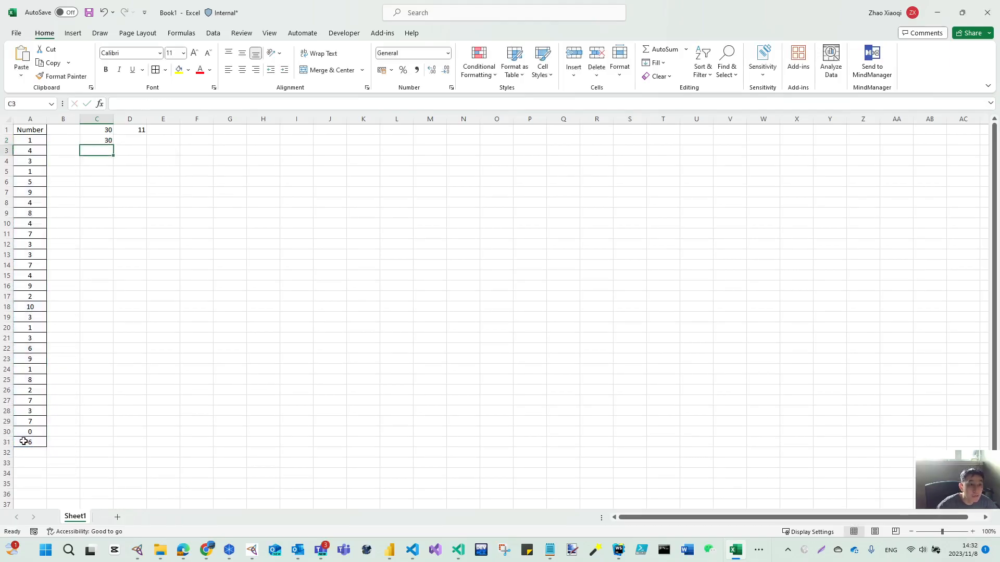
Step: Count the distinct values of the Number list by entering =COUNTA(UNIQUE(A2:A30)) in D2
{"action": "left_click", "coordinate": [136, 141]}
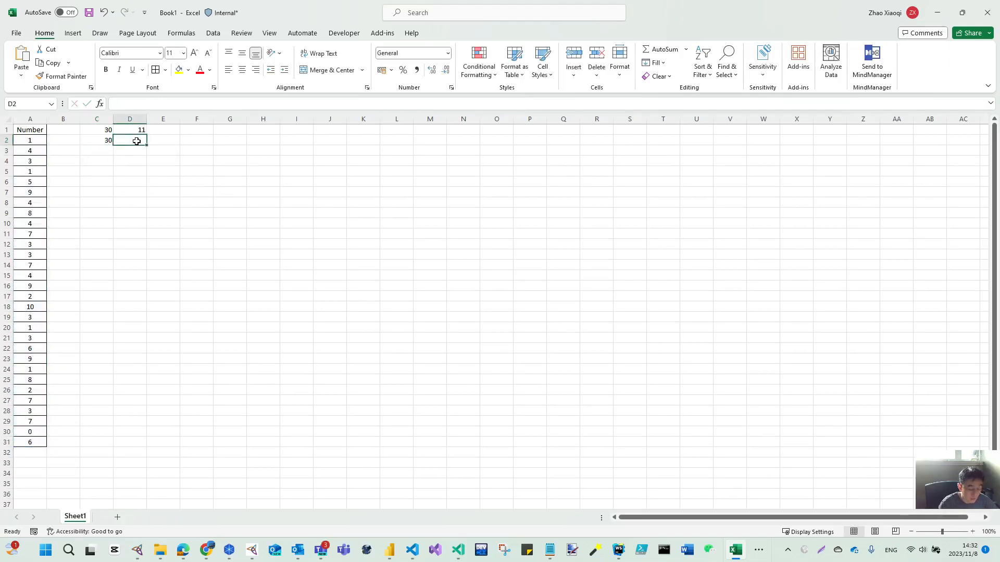
{"action": "type", "text": "=coun"}
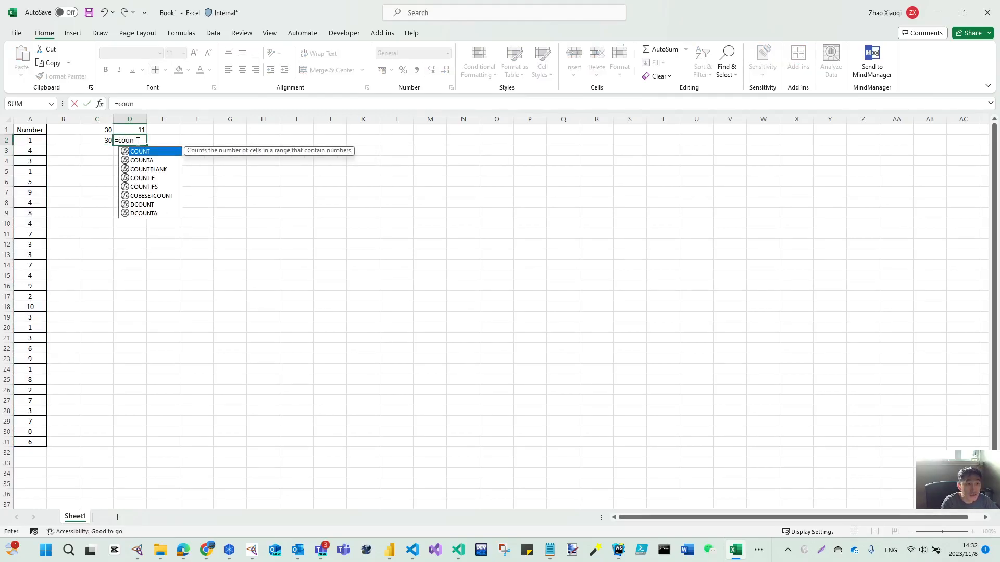
{"action": "type", "text": "ta(uniq"}
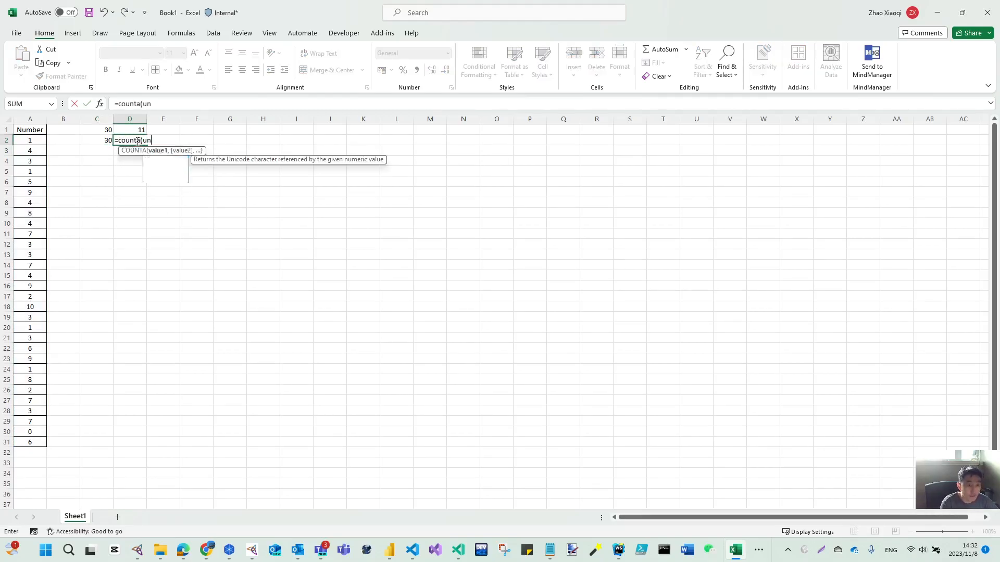
{"action": "type", "text": "ue("}
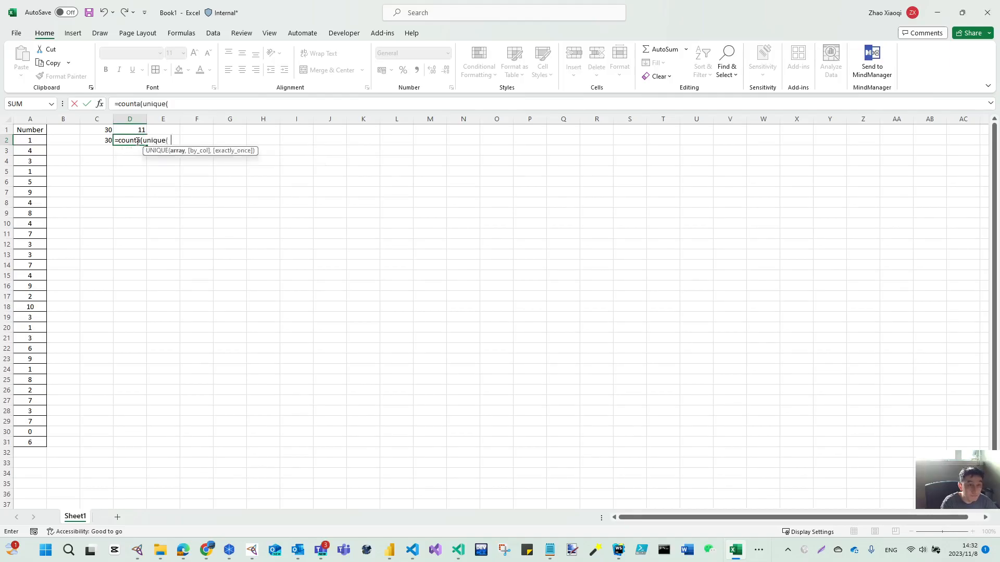
{"action": "left_click_drag", "start_coordinate": [25, 138], "coordinate": [19, 433]}
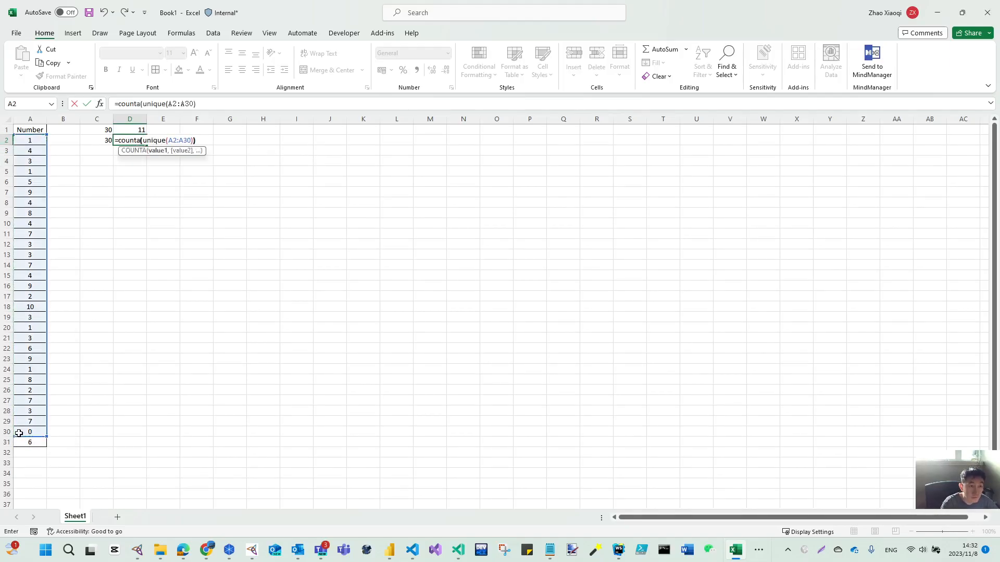
{"action": "key", "text": "Return"}
{"action": "left_click", "coordinate": [122, 140]}
{"action": "left_click", "coordinate": [220, 105]}
{"action": "key", "text": "Return"}
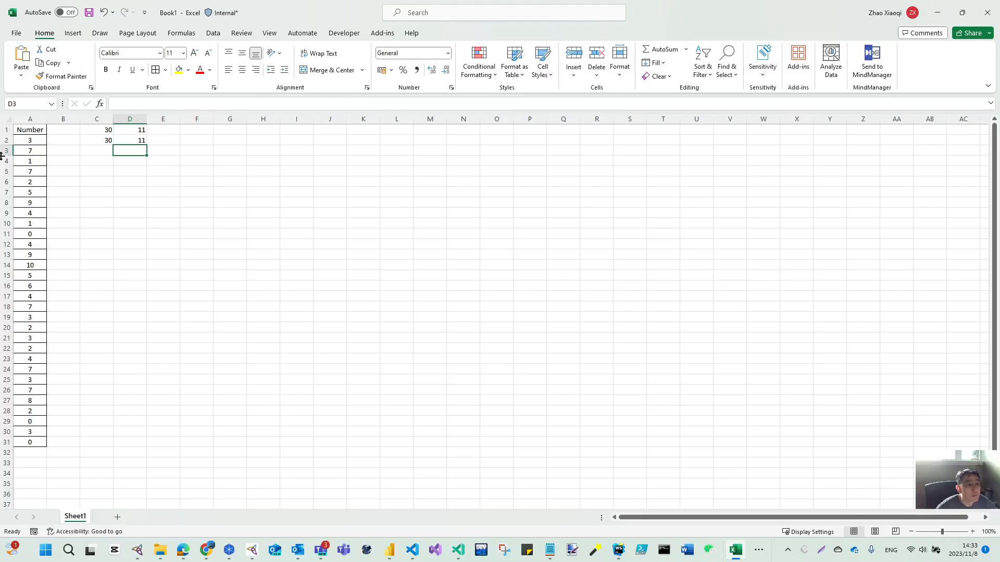
{"action": "left_click_drag", "start_coordinate": [26, 138], "coordinate": [35, 432]}
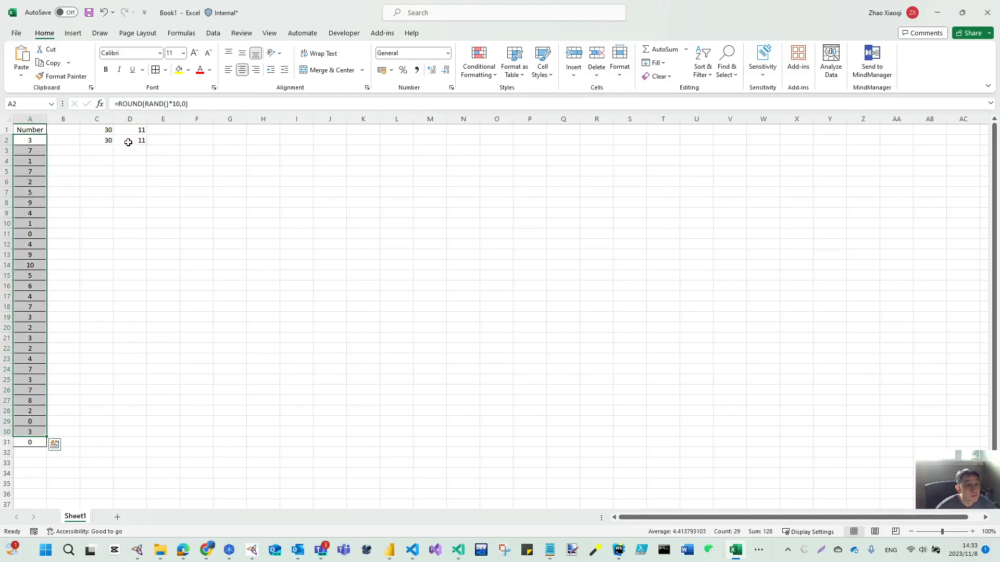
Step: Start a text list in column F with the header Name in F1 and aaa filled through F2:F11
{"action": "left_click", "coordinate": [201, 128]}
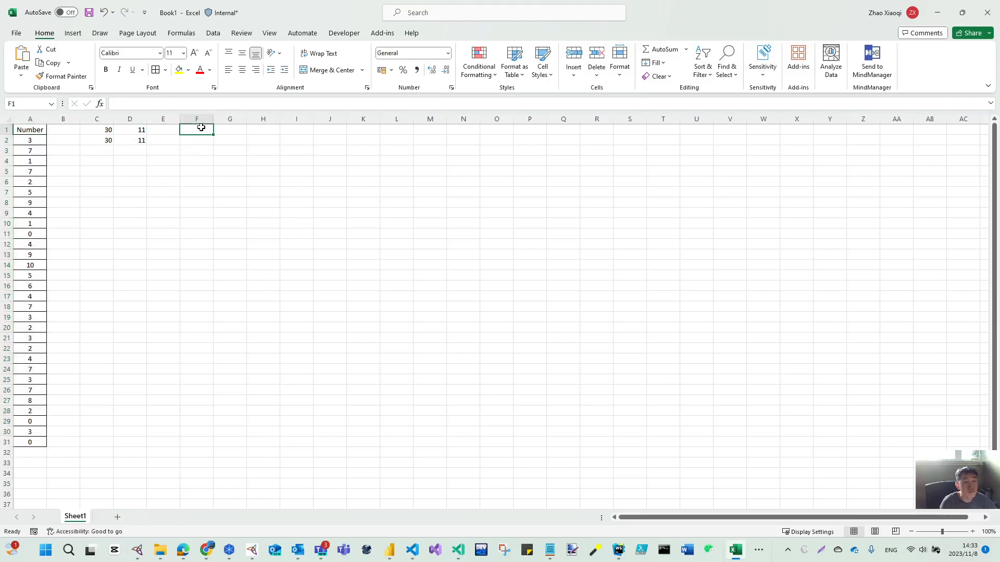
{"action": "type", "text": "C"}
{"action": "key", "text": "BackSpace"}
{"action": "type", "text": "Name"}
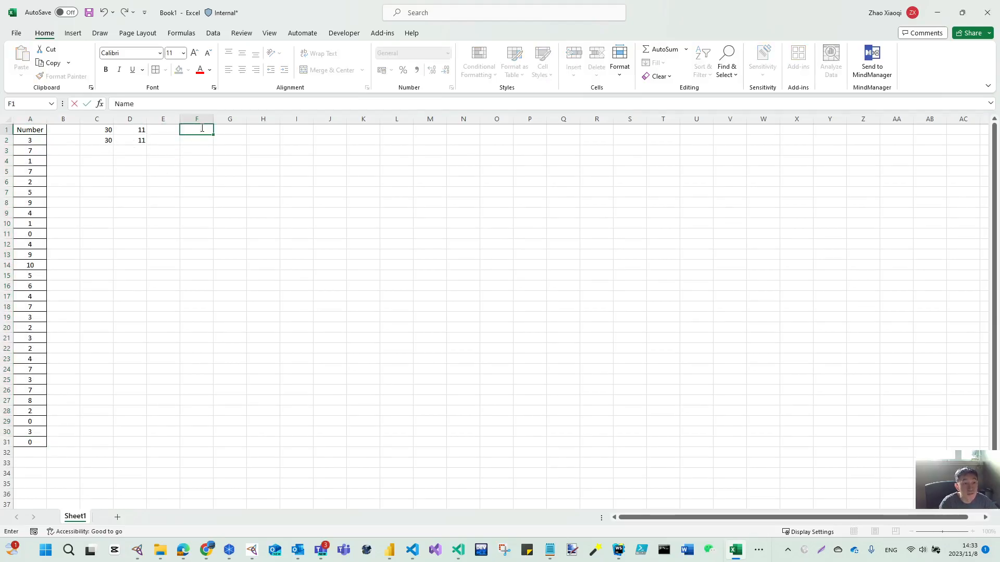
{"action": "key", "text": "Return"}
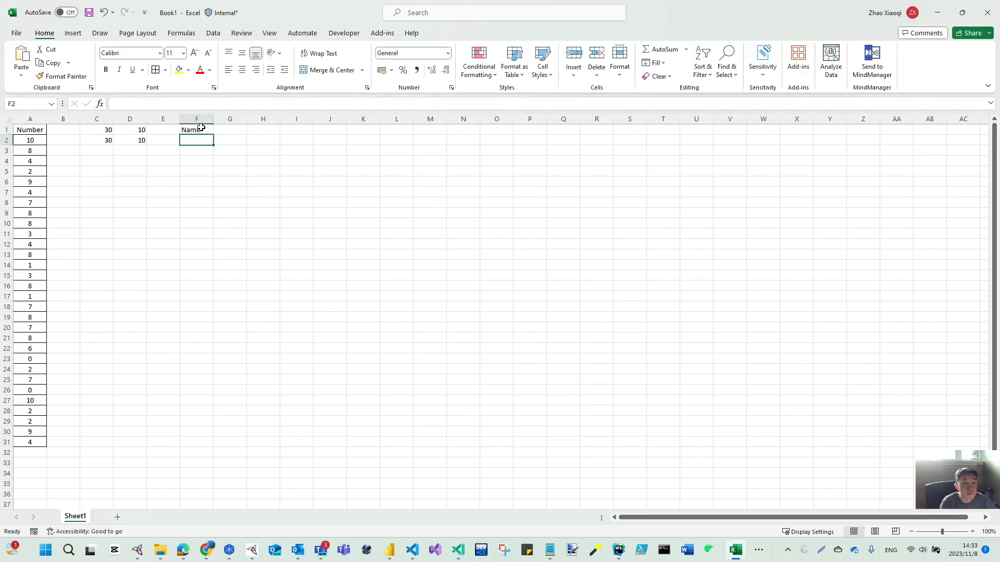
{"action": "type", "text": "aaa"}
{"action": "key", "text": "ctrl+Return"}
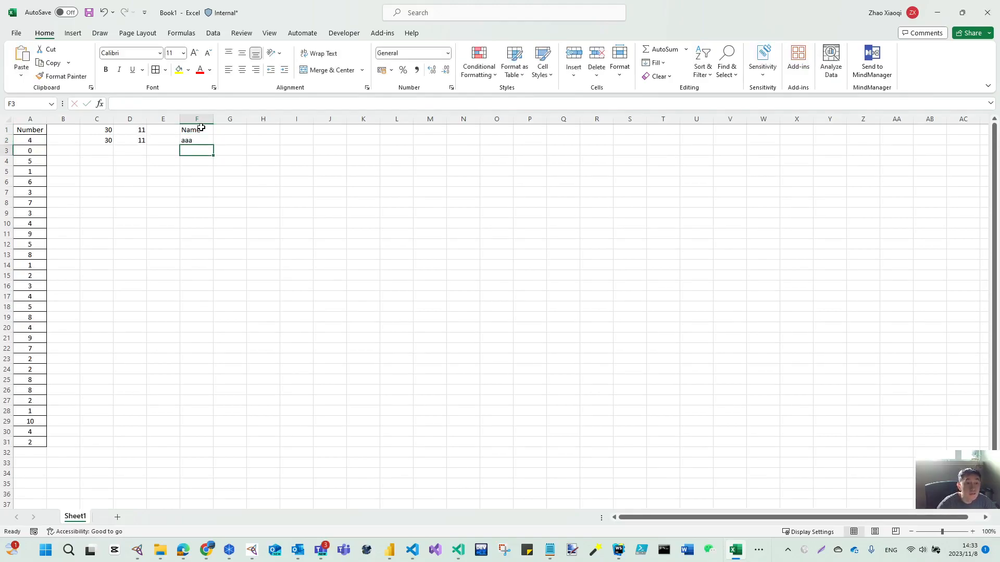
{"action": "left_click_drag", "start_coordinate": [214, 147], "coordinate": [211, 239]}
Step: Continue the Name list by entering bbb in F12 and filling it down to F21
{"action": "left_click", "coordinate": [201, 244]}
{"action": "type", "text": "bbb"}
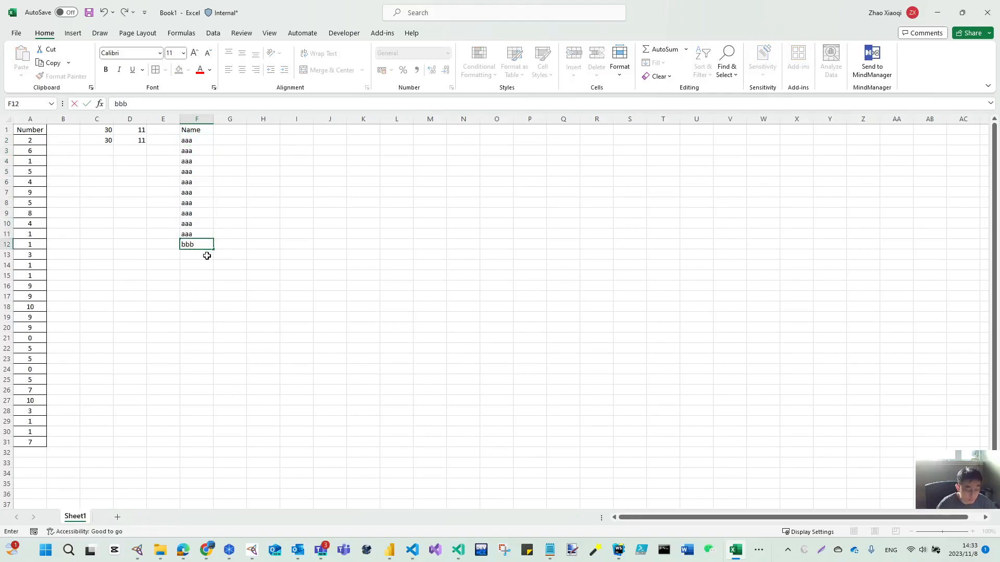
{"action": "key", "text": "Return"}
{"action": "left_click", "coordinate": [192, 245]}
{"action": "left_click_drag", "start_coordinate": [213, 249], "coordinate": [199, 343]}
Step: Complete the Name list with ccc in F22:F31 and apply all borders to F1:F31
{"action": "left_click", "coordinate": [196, 350]}
{"action": "type", "text": "ccc"}
{"action": "key", "text": "ctrl+Return"}
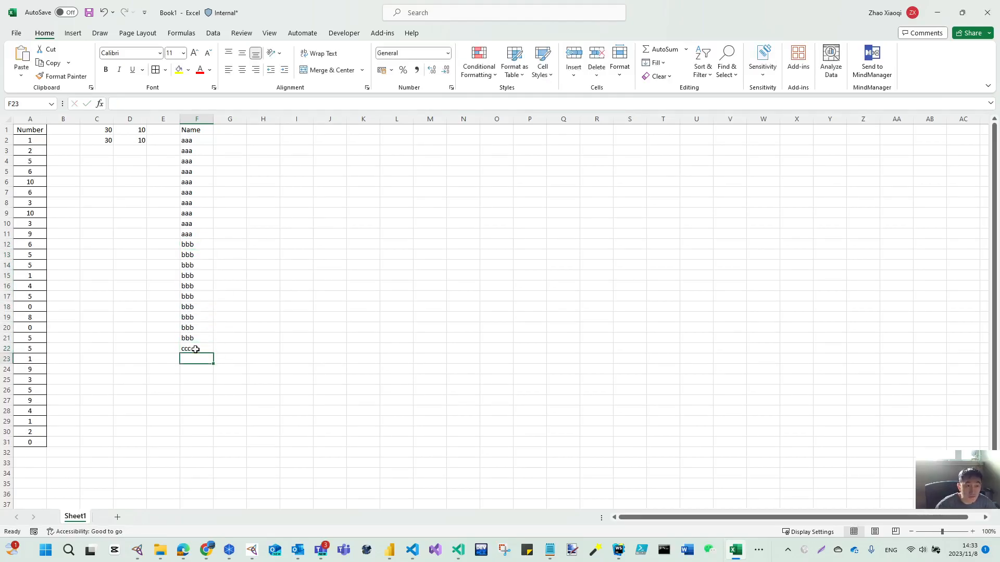
{"action": "left_click_drag", "start_coordinate": [214, 354], "coordinate": [194, 131]}
{"action": "left_click", "coordinate": [156, 69]}
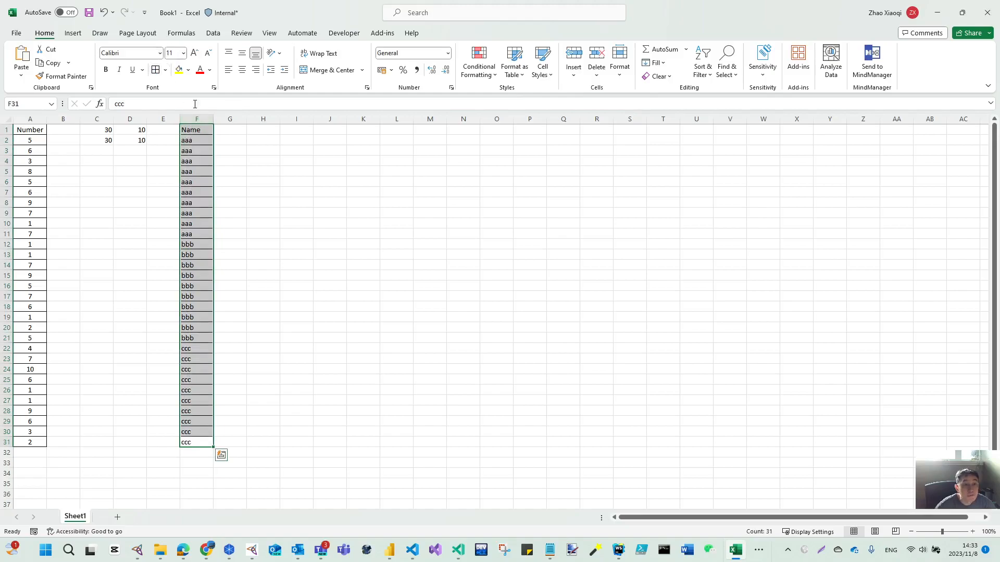
Step: Apply COUNT to the Name list by entering =COUNT(F2:F31) in H1
{"action": "left_click", "coordinate": [268, 129]}
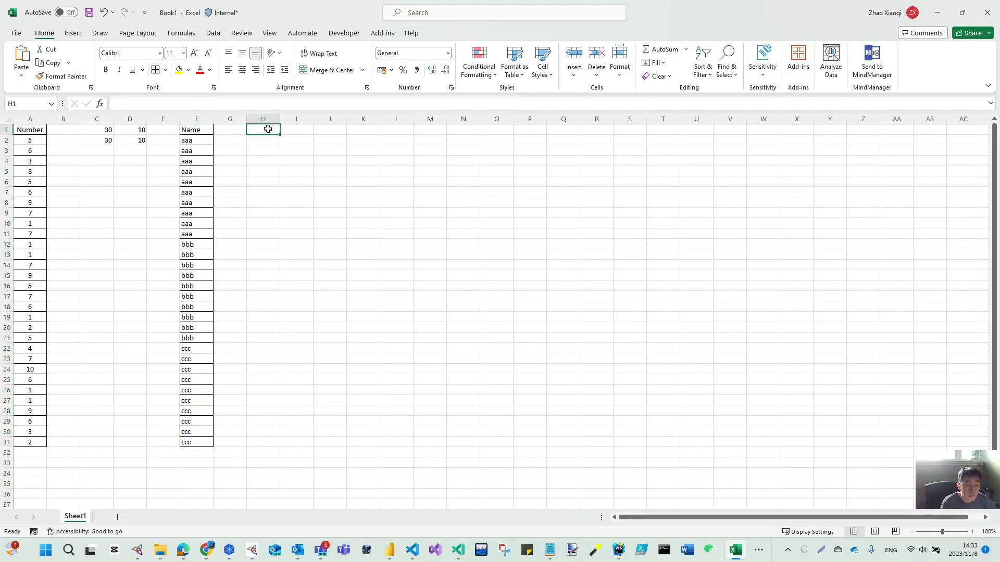
{"action": "type", "text": "=cpimt"}
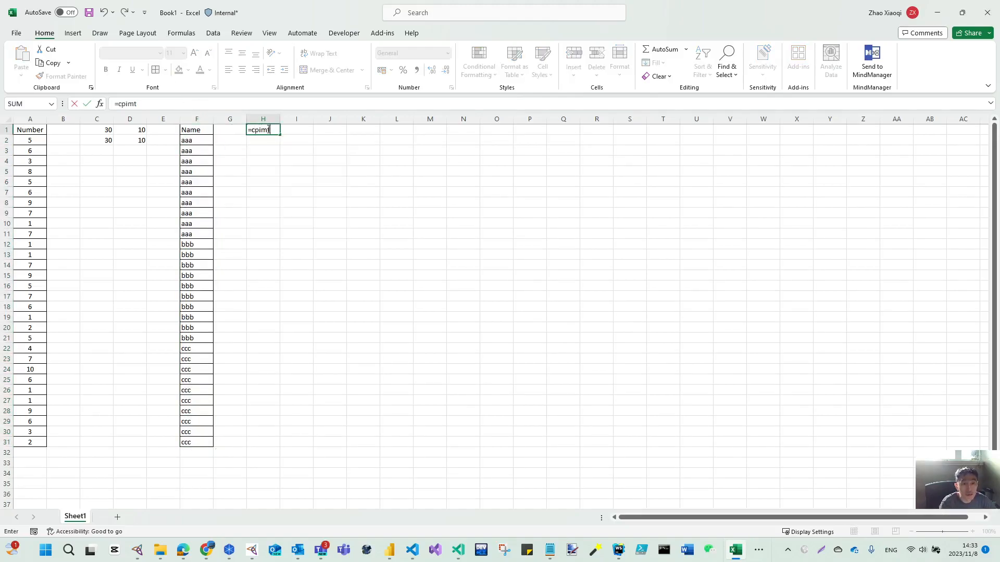
{"action": "key", "text": "BackSpace"}
{"action": "key", "text": "BackSpace"}
{"action": "key", "text": "BackSpace"}
{"action": "type", "text": "ount("}
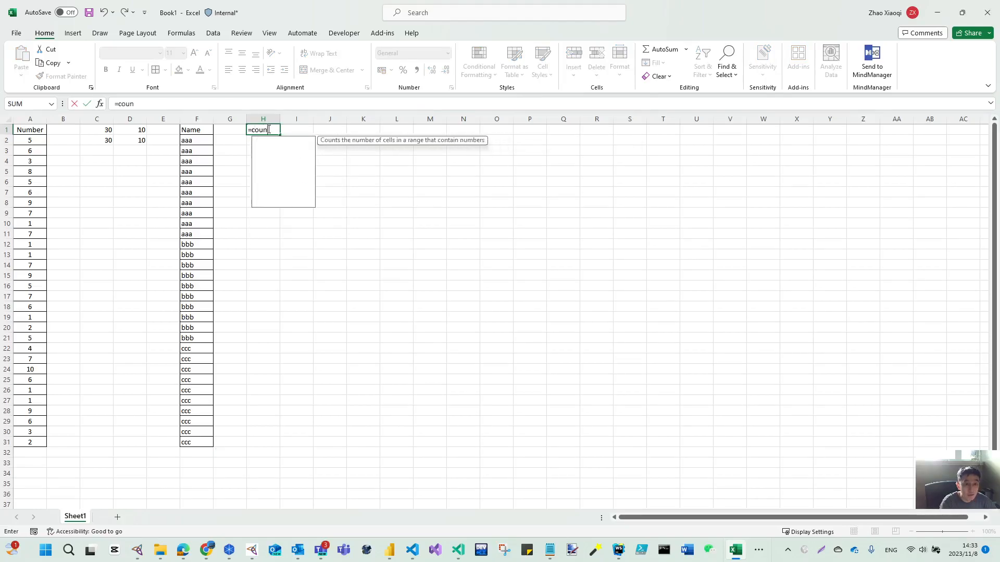
{"action": "left_click_drag", "start_coordinate": [187, 142], "coordinate": [198, 440]}
{"action": "type", "text": ")"}
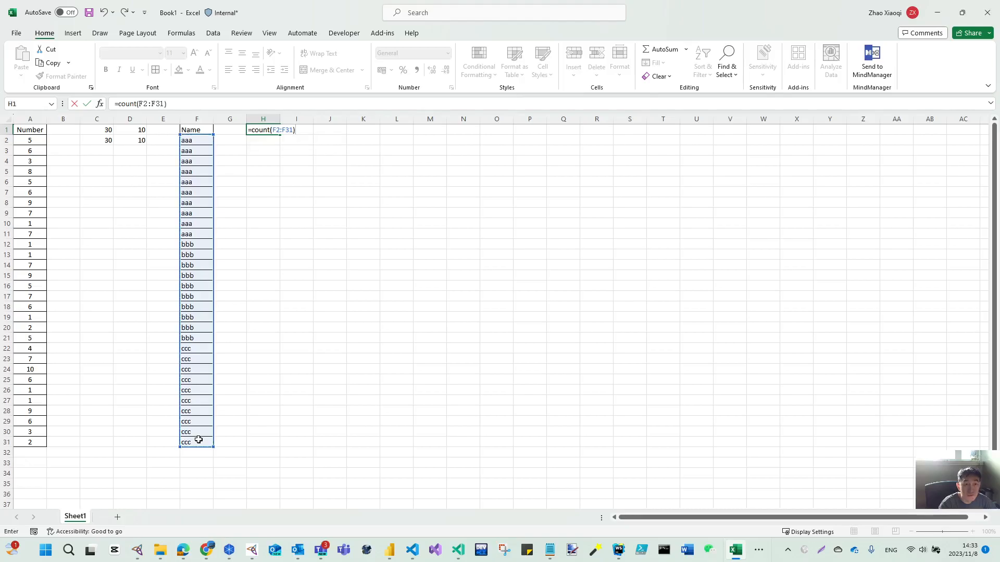
{"action": "key", "text": "Return"}
{"action": "left_click", "coordinate": [267, 128]}
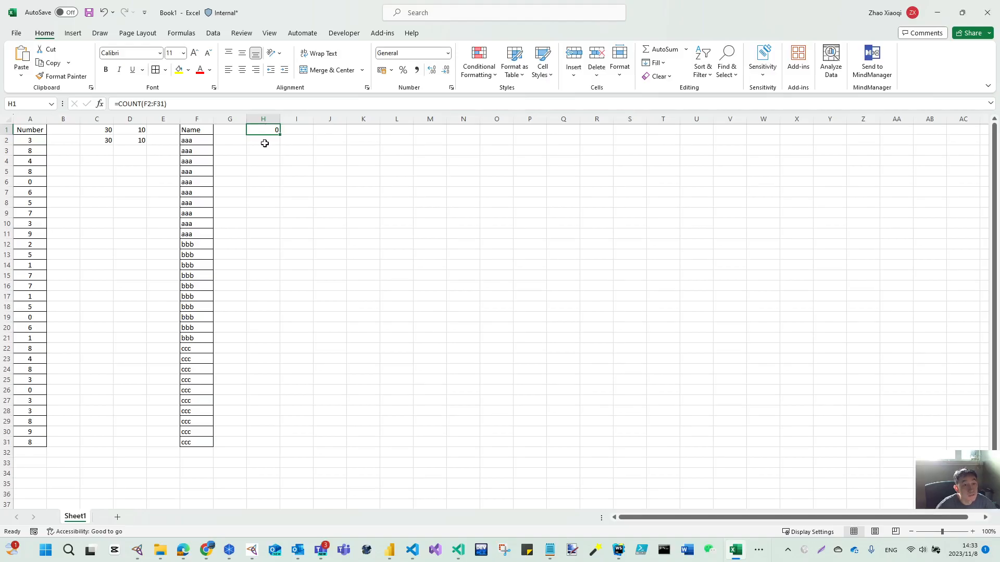
Step: Count the non-empty cells of the Name list by entering =COUNTA(F2:F31) in H2
{"action": "left_click_drag", "start_coordinate": [193, 140], "coordinate": [198, 438]}
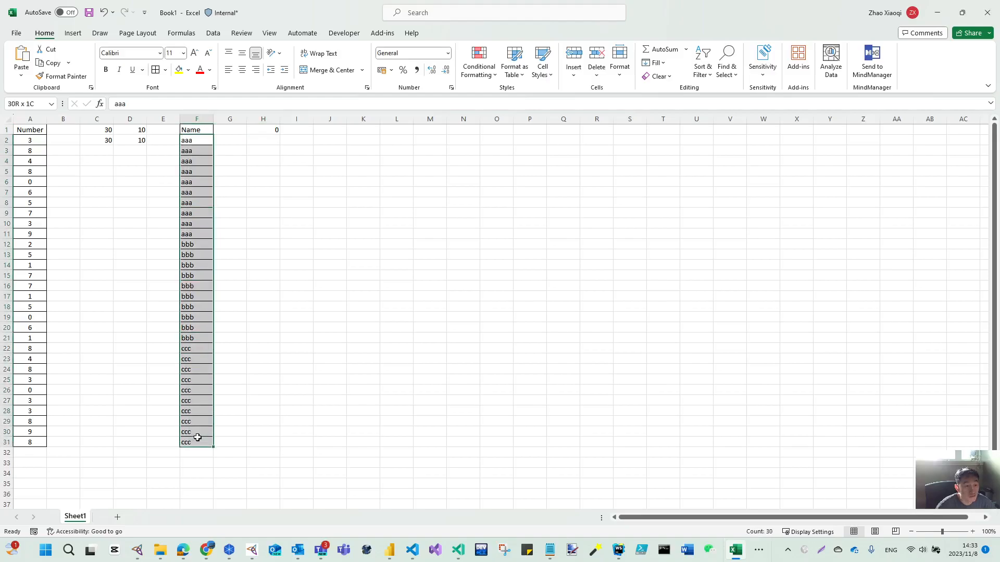
{"action": "left_click", "coordinate": [272, 139]}
{"action": "type", "text": "=count"}
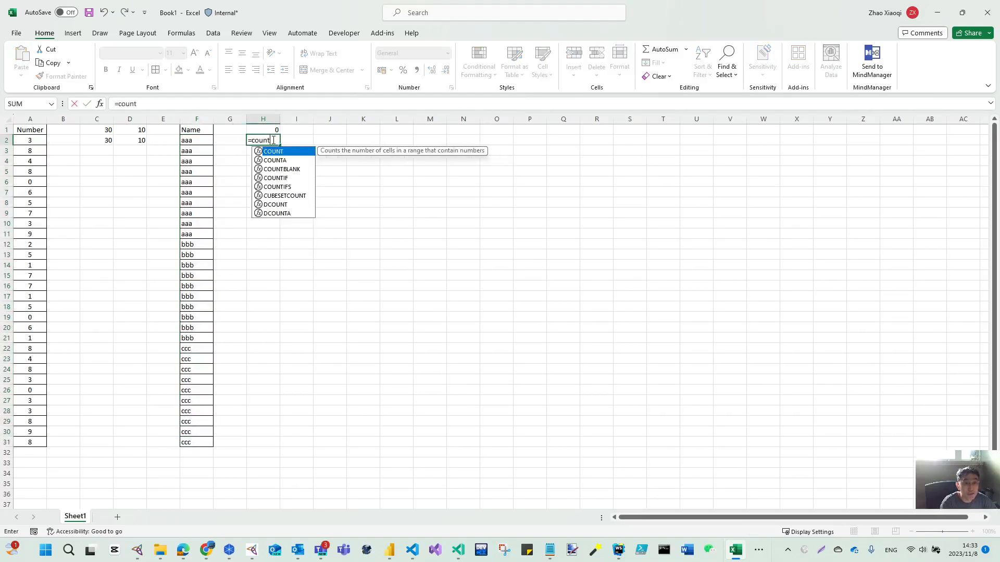
{"action": "type", "text": "a("}
{"action": "left_click_drag", "start_coordinate": [193, 141], "coordinate": [203, 441]}
{"action": "key", "text": "Return"}
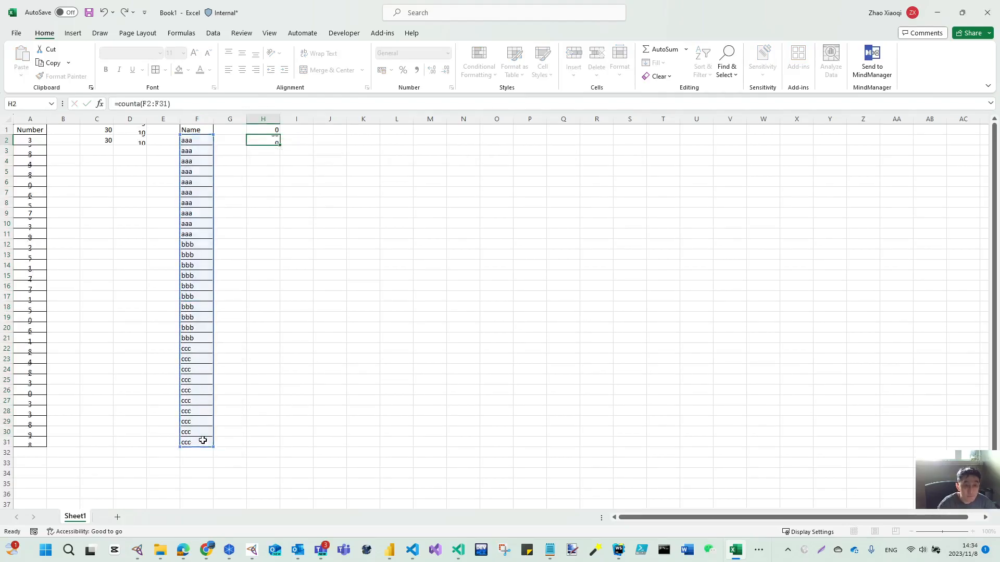
Step: Apply COUNT to the distinct names by entering =COUNT(UNIQUE(F2:F31)) in I1
{"action": "left_click", "coordinate": [302, 132]}
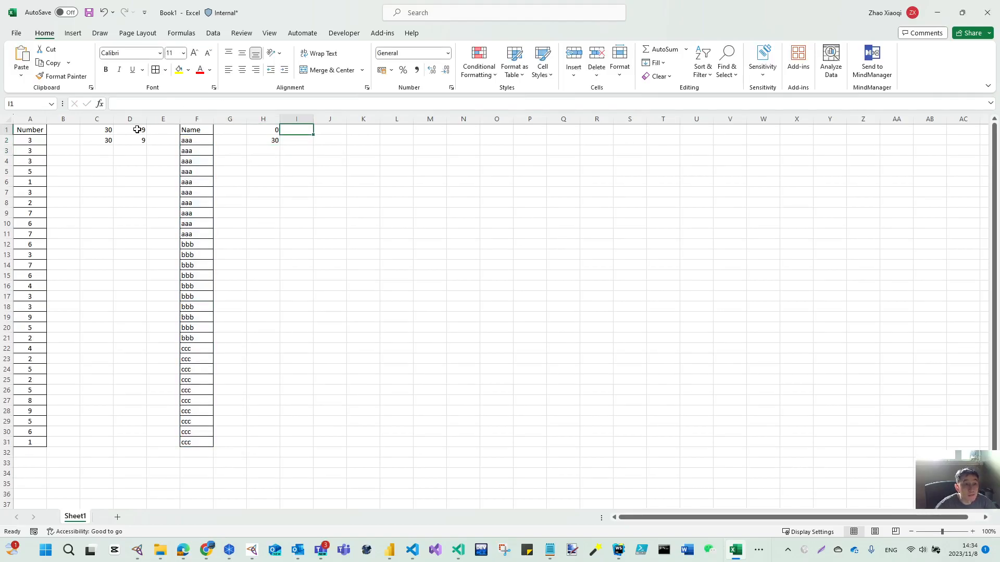
{"action": "type", "text": "=cound"}
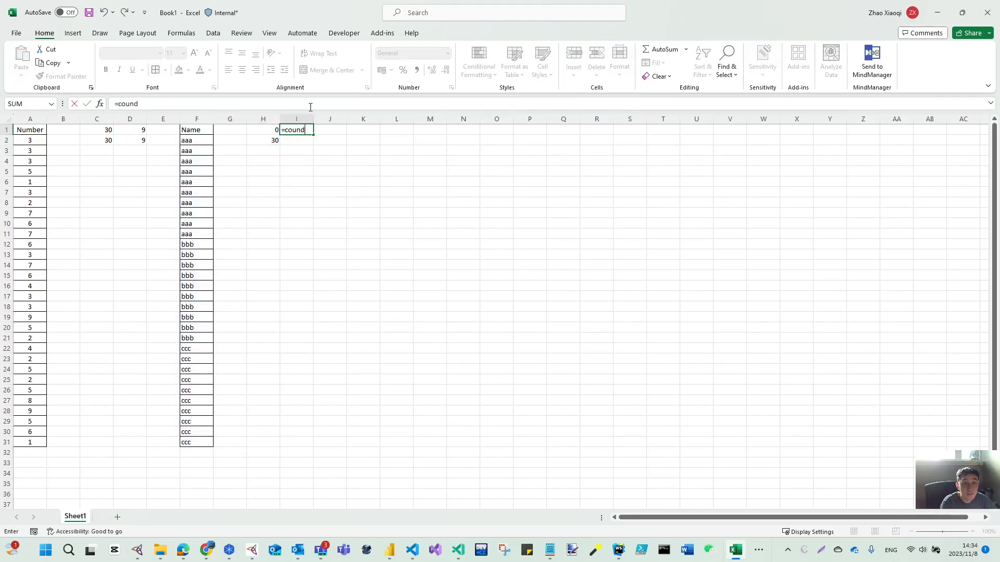
{"action": "key", "text": "BackSpace"}
{"action": "type", "text": "t"}
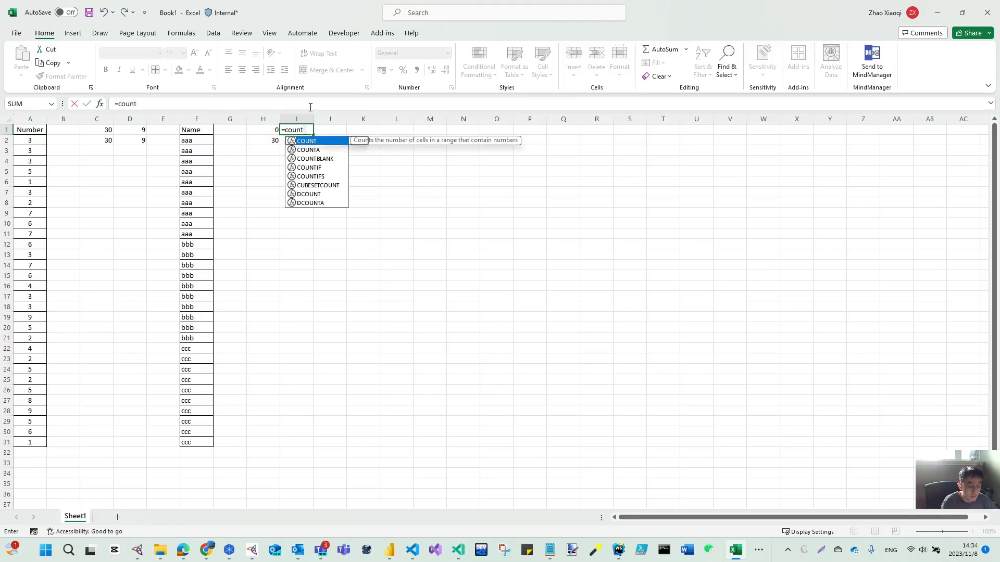
{"action": "type", "text": "(uni"}
{"action": "type", "text": "e("}
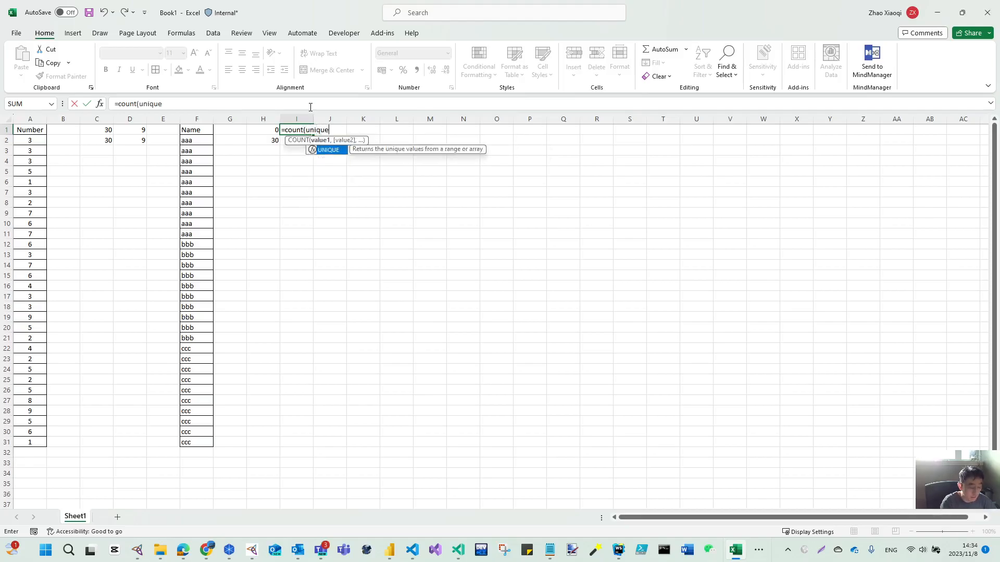
{"action": "left_click_drag", "start_coordinate": [194, 138], "coordinate": [196, 441]}
{"action": "type", "text": ")"}
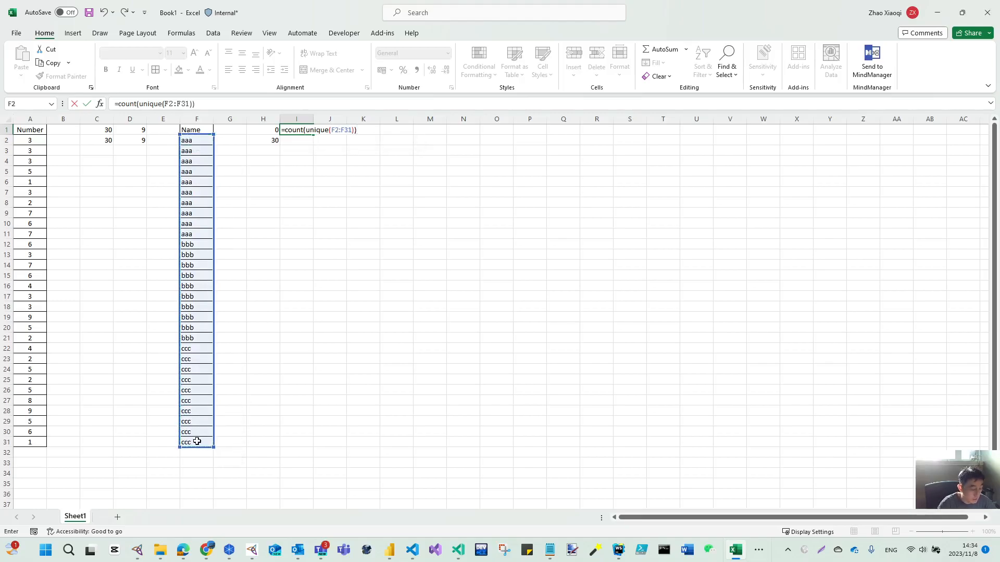
{"action": "key", "text": "Return"}
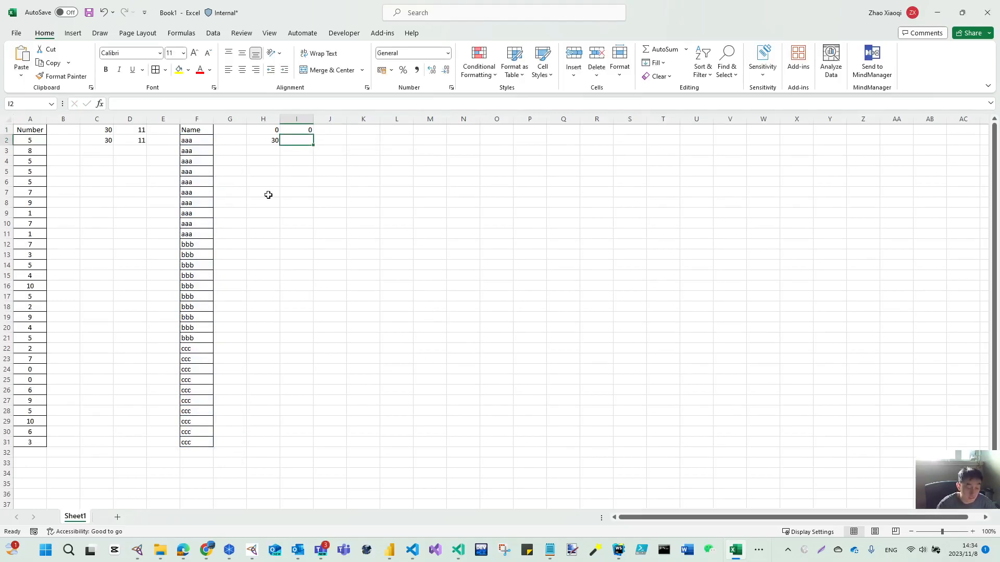
Step: Count the distinct text values of the Name list by entering =COUNTA(UNIQUE(F2:F31)) in I2
{"action": "type", "text": "="}
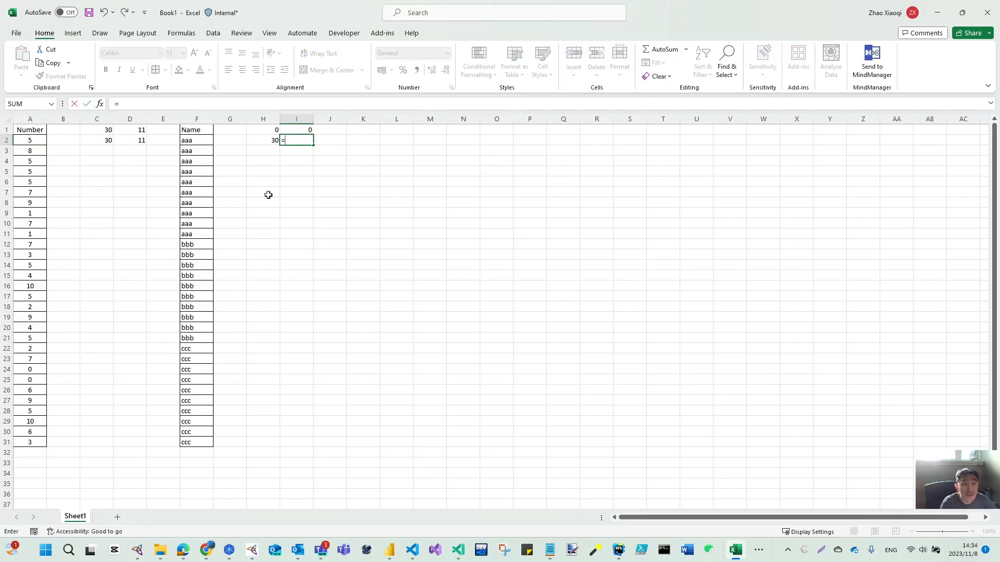
{"action": "type", "text": "counta("}
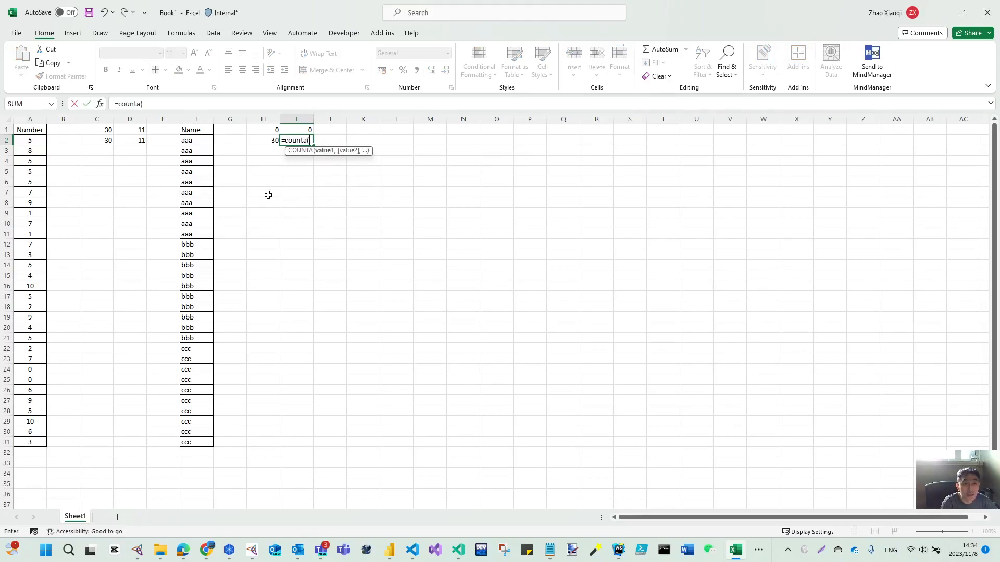
{"action": "type", "text": "unique("}
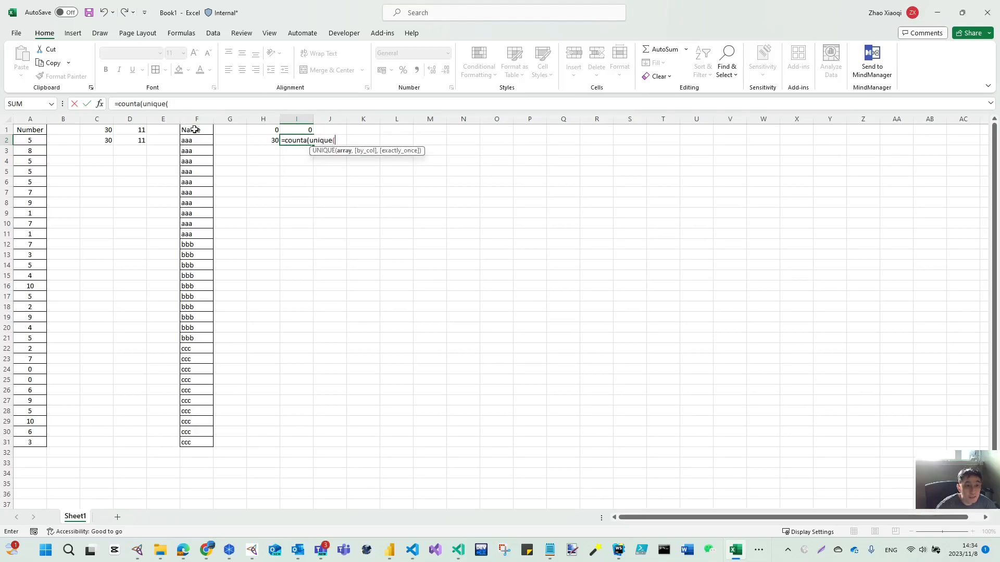
{"action": "left_click_drag", "start_coordinate": [192, 140], "coordinate": [202, 442]}
{"action": "type", "text": ")"}
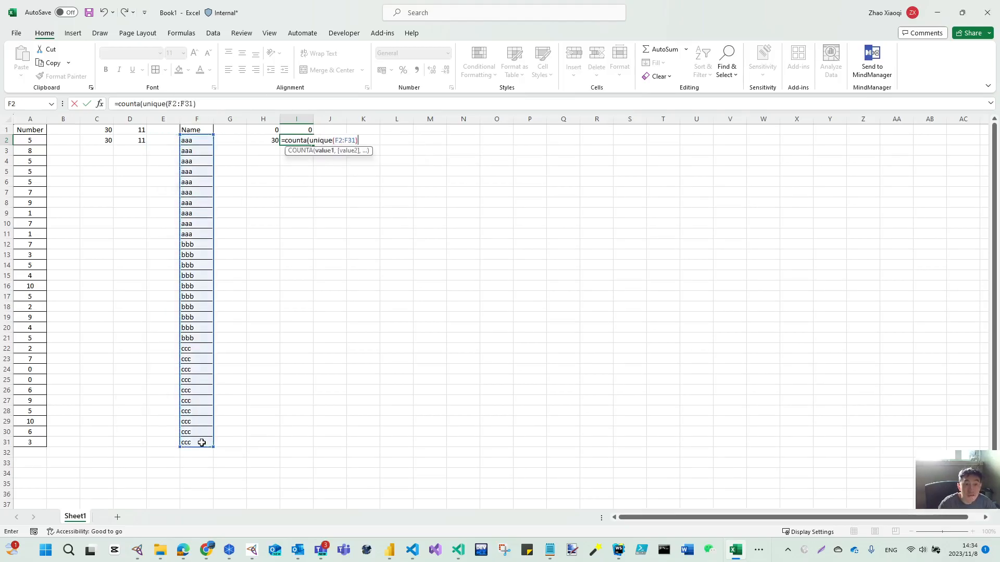
{"action": "type", "text": ")"}
{"action": "key", "text": "Return"}
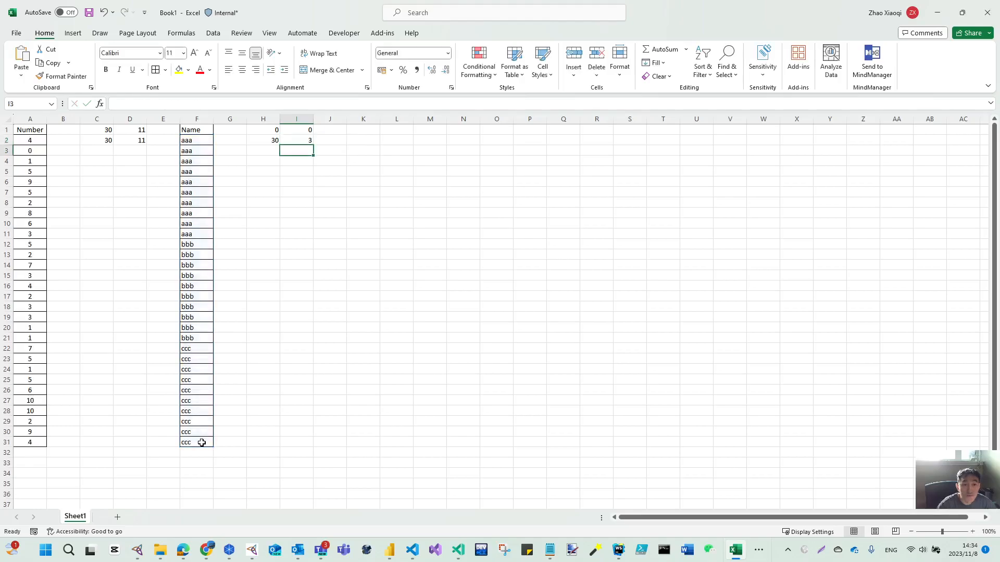
{"action": "left_click", "coordinate": [304, 142]}
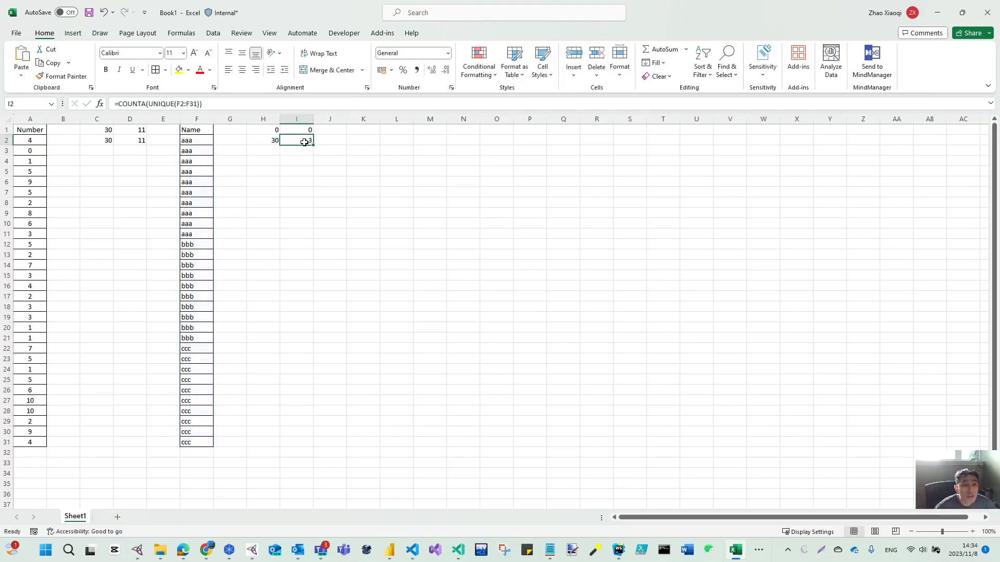